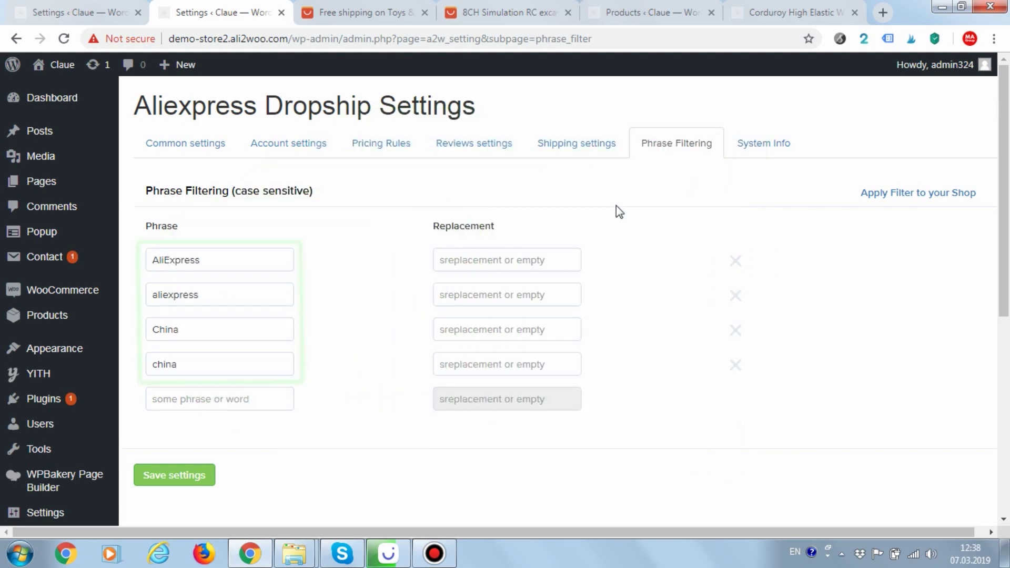
Step: Review the AliExpress excavator's product title and item specifics list
click(515, 15)
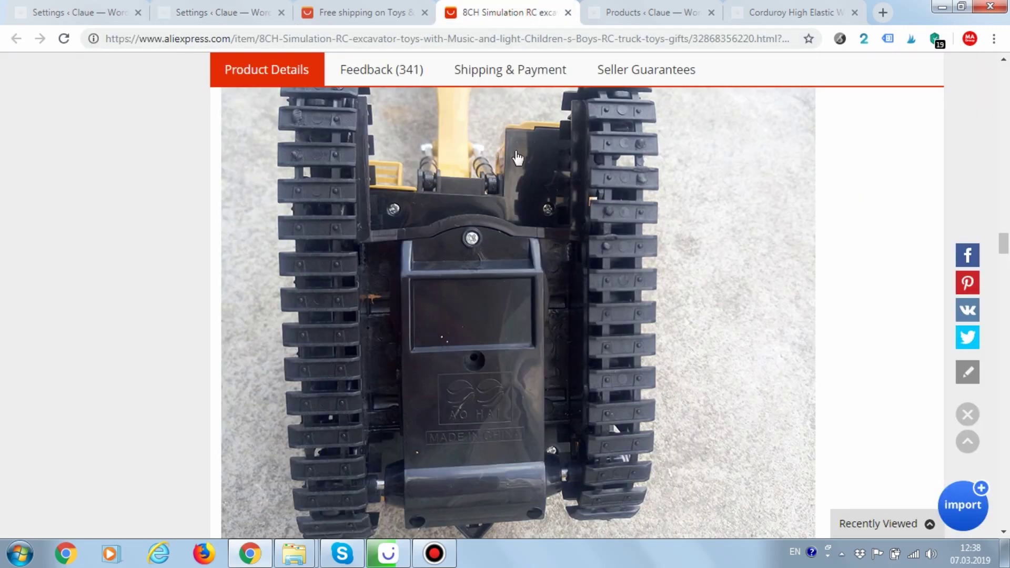
scroll(517, 174, up, 20)
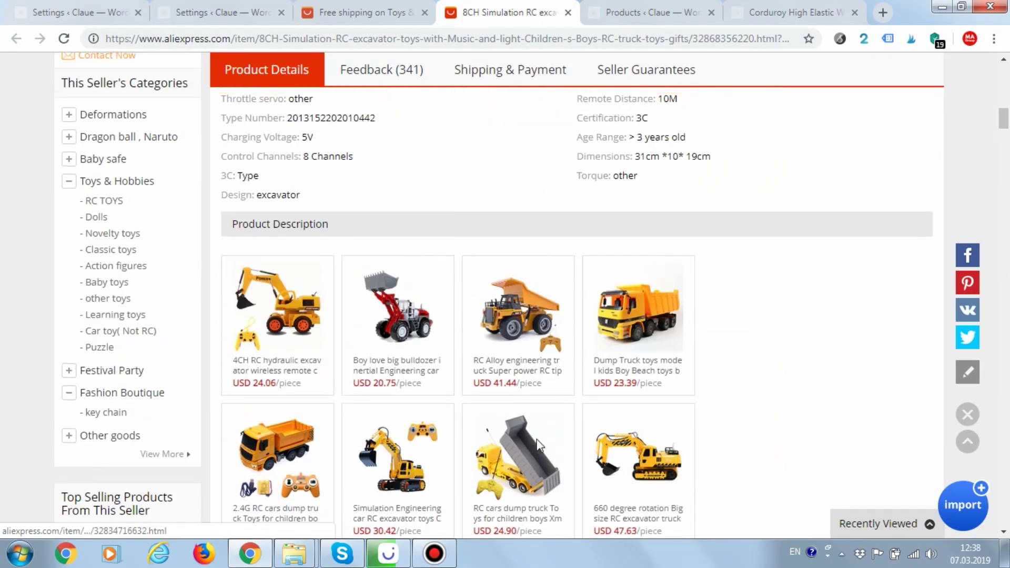
scroll(537, 439, up, 8)
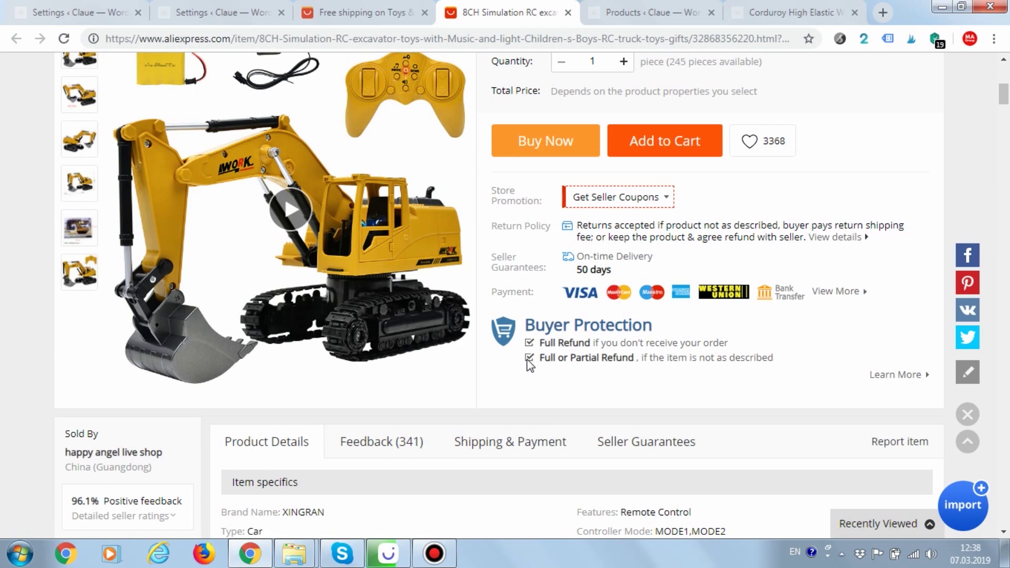
scroll(528, 364, up, 5)
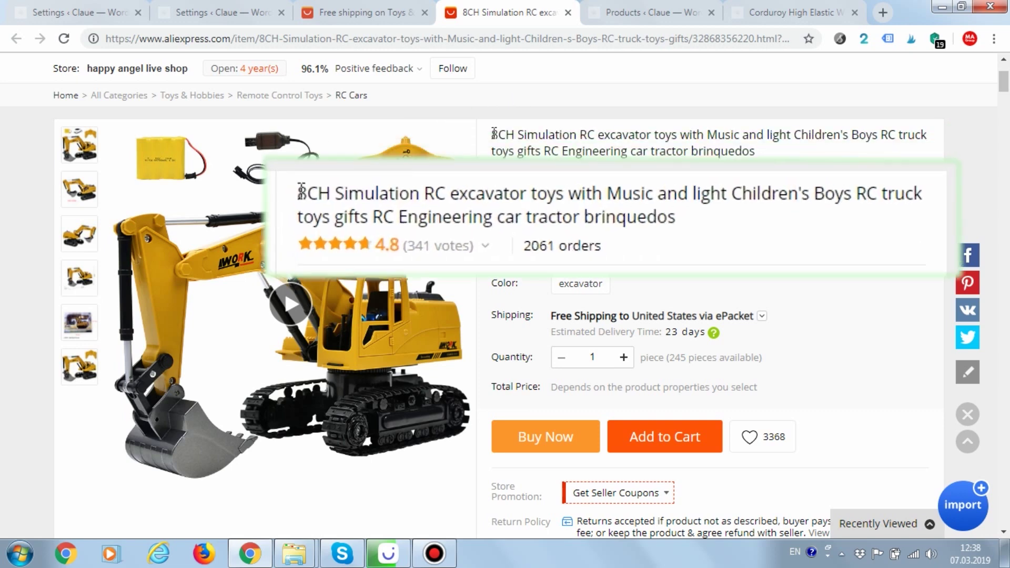
drag(493, 132, 758, 154)
scroll(761, 174, down, 5)
scroll(762, 181, down, 6)
drag(221, 140, 691, 395)
click(852, 338)
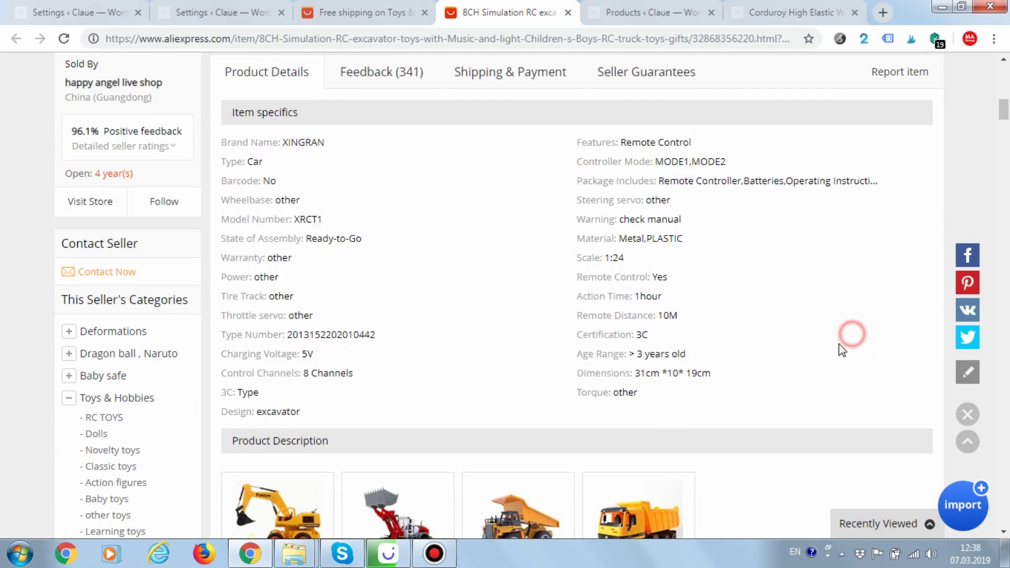
scroll(853, 342, down, 10)
drag(229, 261, 316, 299)
scroll(377, 428, down, 12)
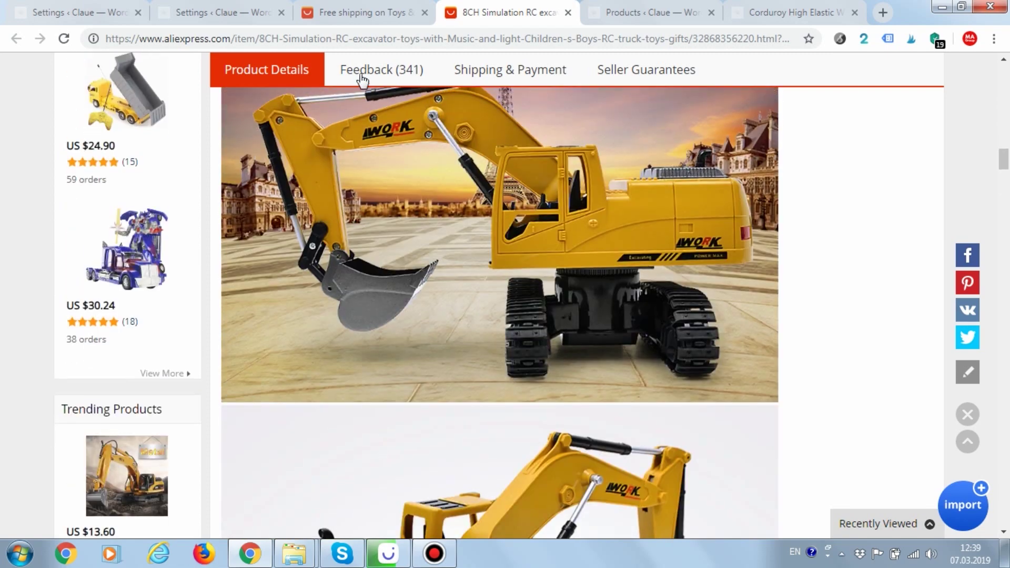
Step: Browse the excavator's customer feedback, looking at a review's colour and logistics details
click(361, 73)
mouse_move(365, 277)
scroll(365, 277, down, 1)
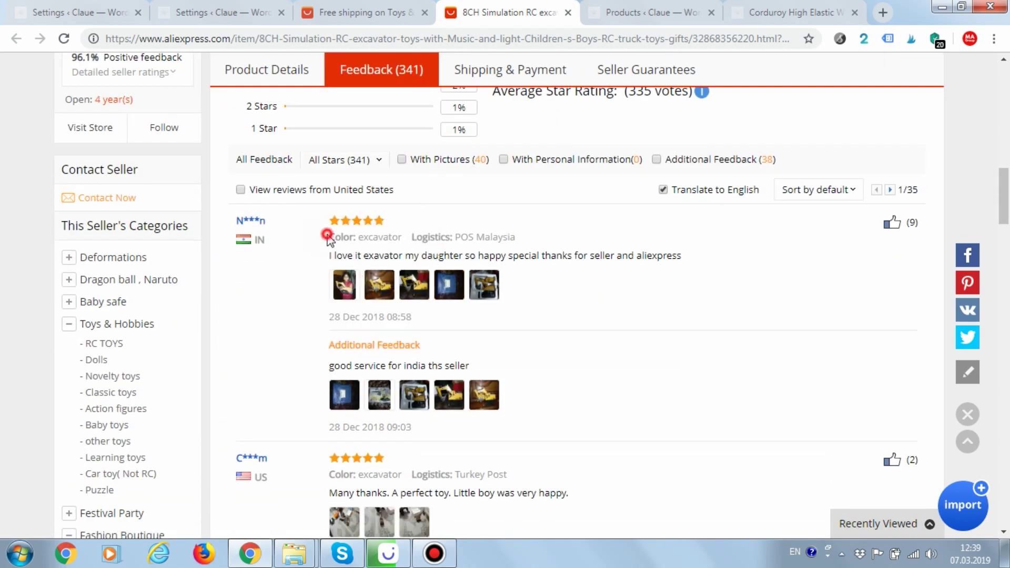
drag(327, 238, 389, 237)
click(575, 316)
scroll(387, 401, down, 3)
scroll(388, 401, up, 4)
Step: Select the Brand Name value XINGRAN in the item specifics and copy it
click(282, 87)
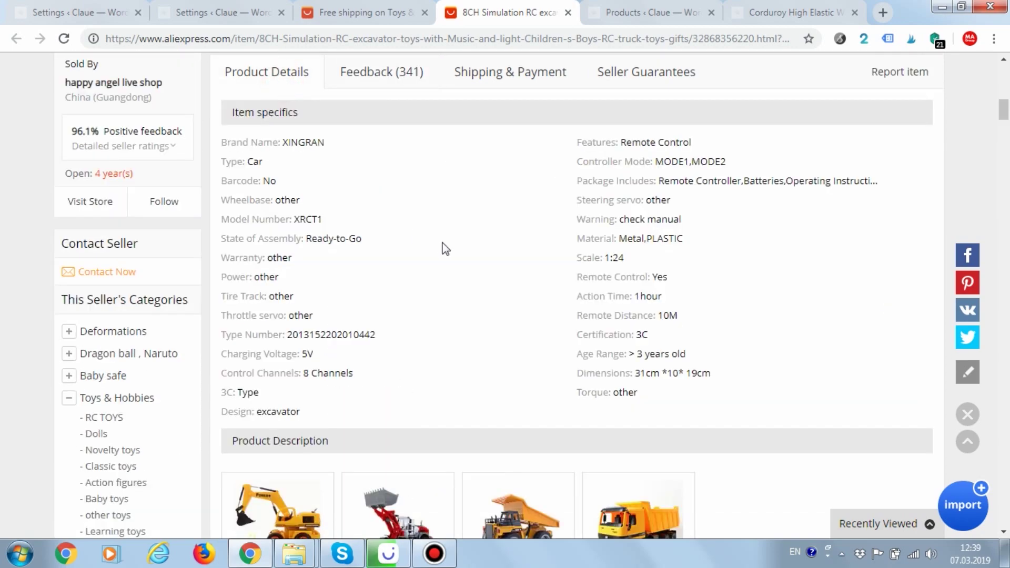
scroll(305, 196, down, 2)
scroll(305, 196, up, 3)
drag(283, 216, 323, 217)
right_click(312, 217)
click(336, 229)
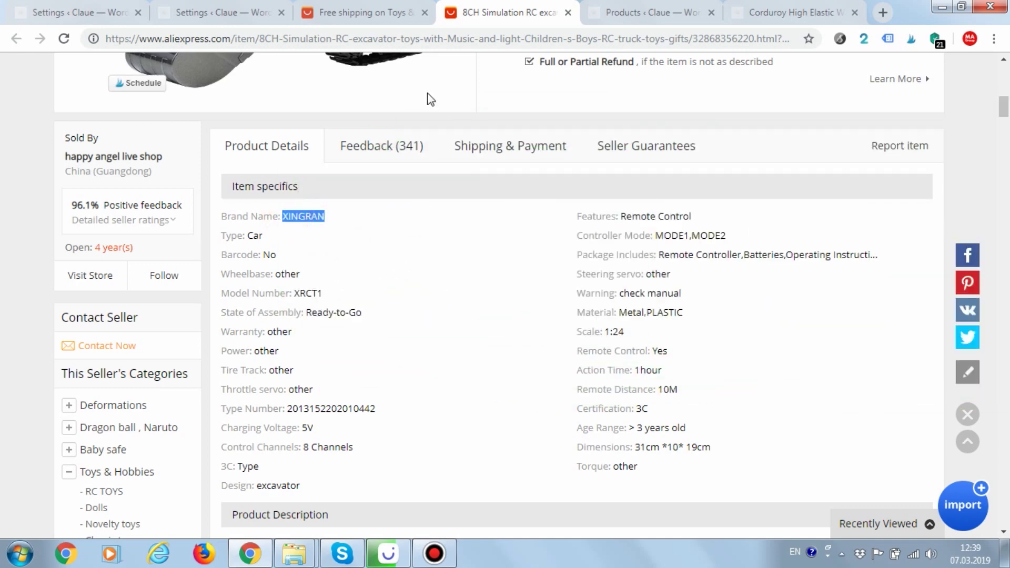
Step: Paste XINGRAN as a new filtered phrase with replacement 'My Brand' and save the settings
click(208, 8)
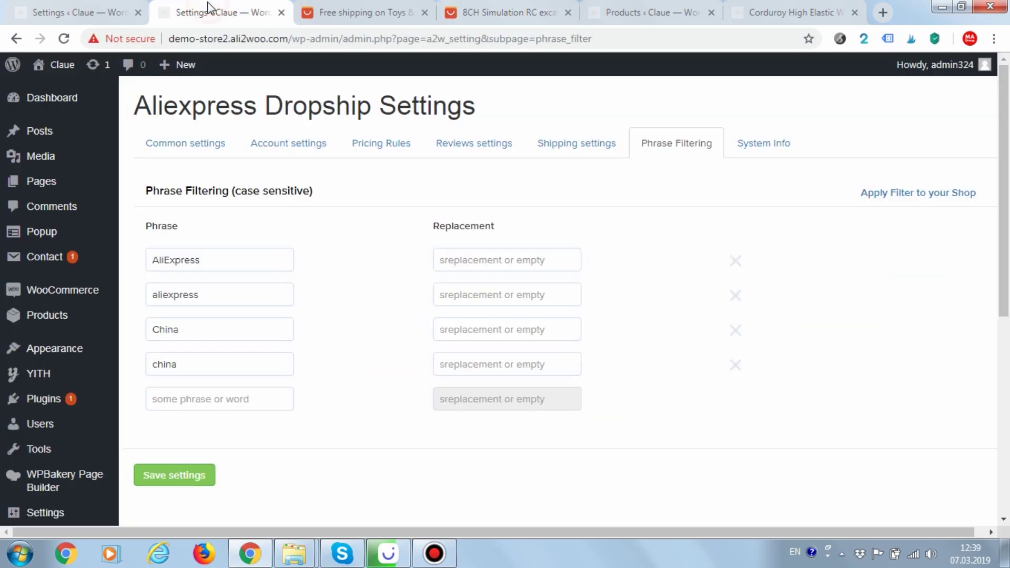
click(199, 398)
key(ctrl+v)
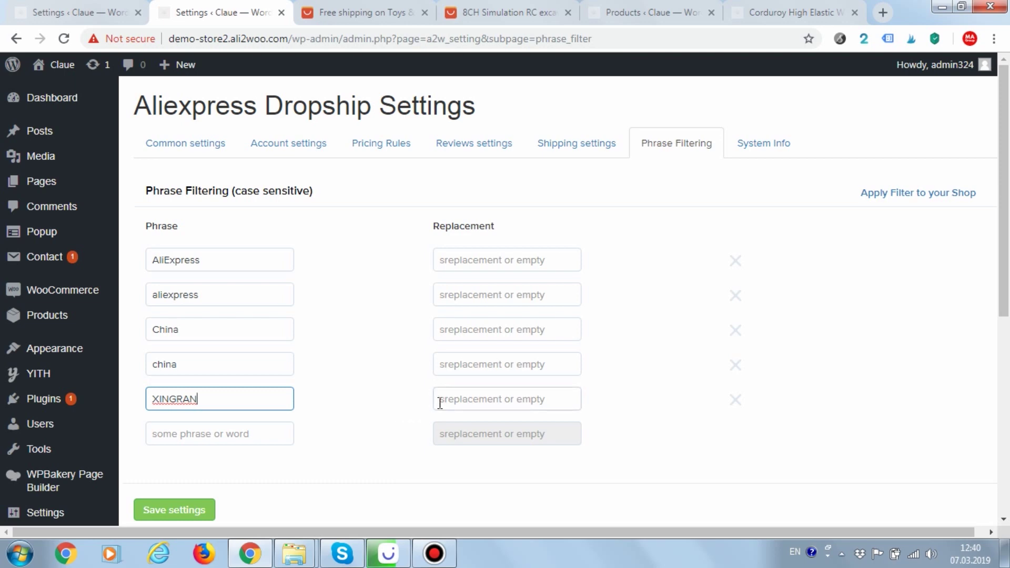
click(459, 401)
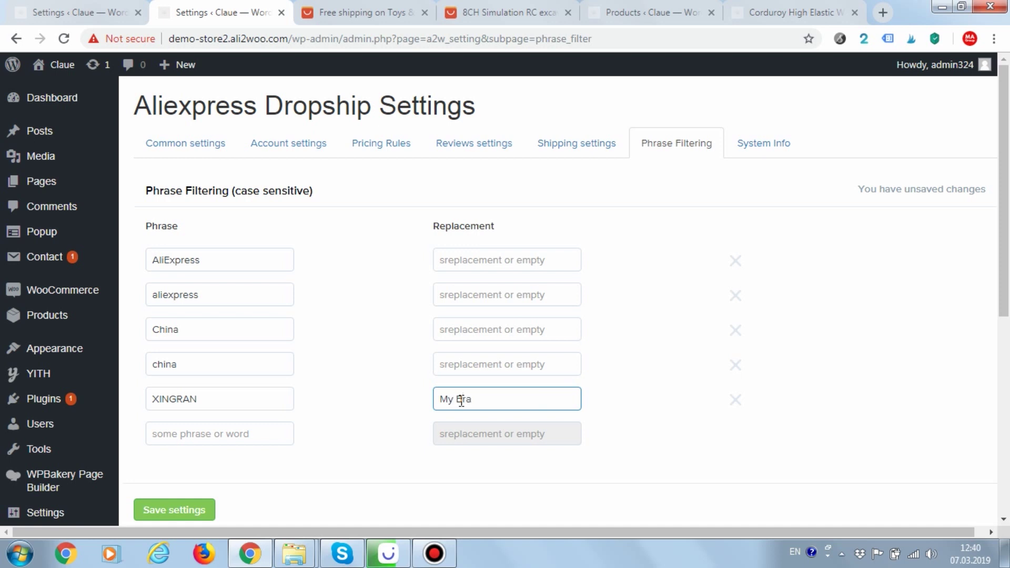
click(703, 429)
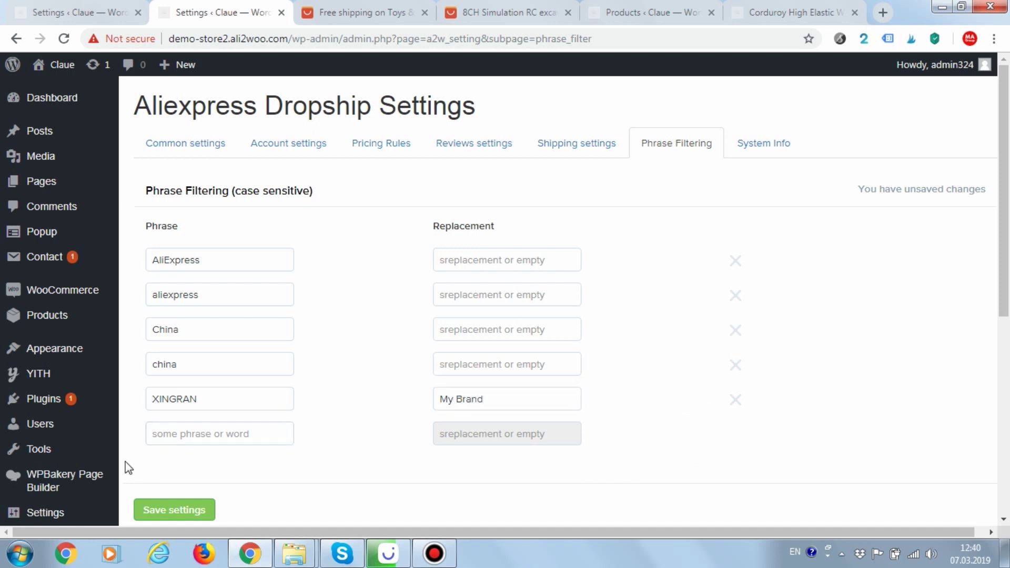
click(171, 510)
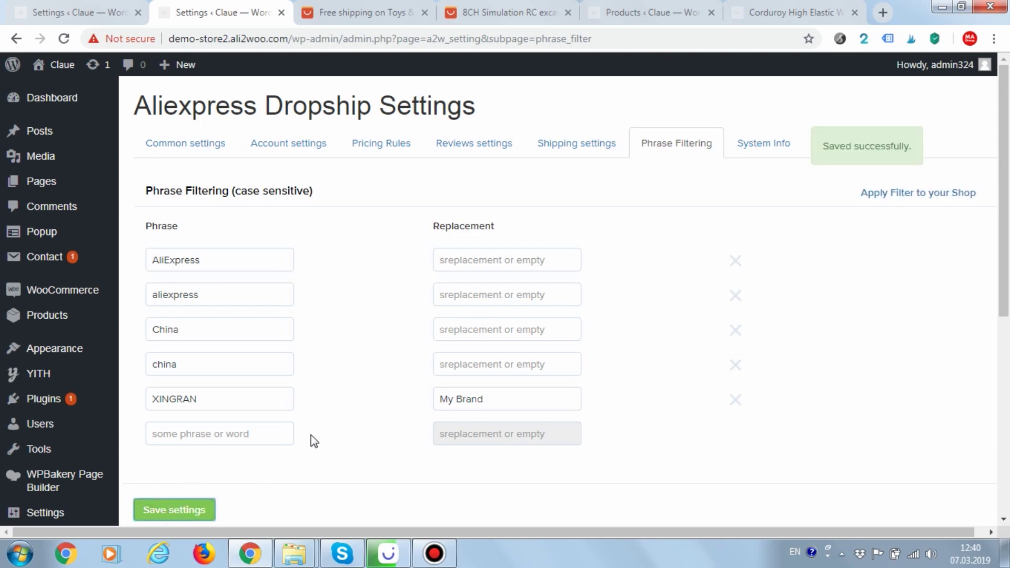
Step: Scroll the AliExpress description down to the Shipment text mentioning China and Aliexpress
click(476, 19)
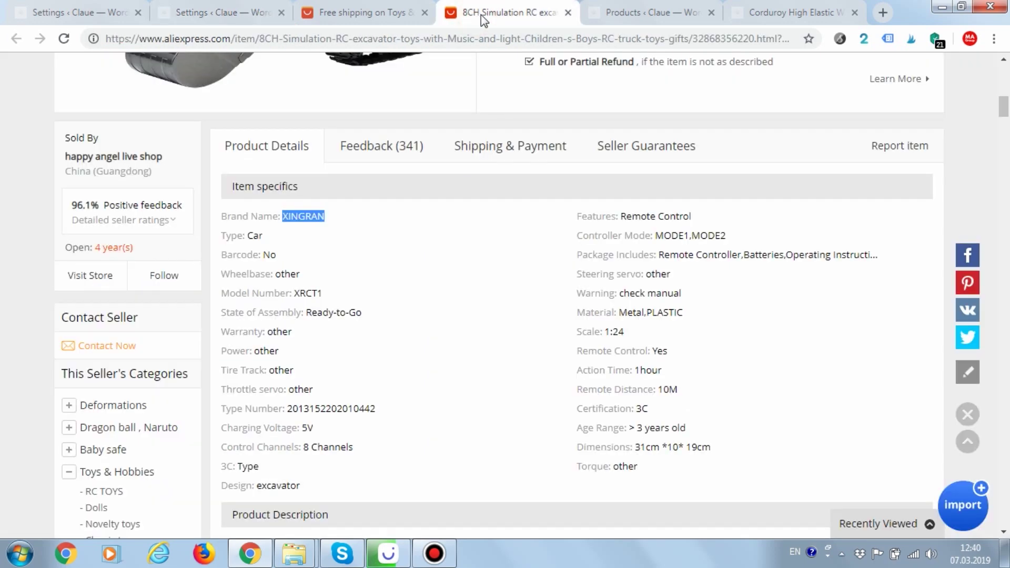
drag(1003, 107, 985, 383)
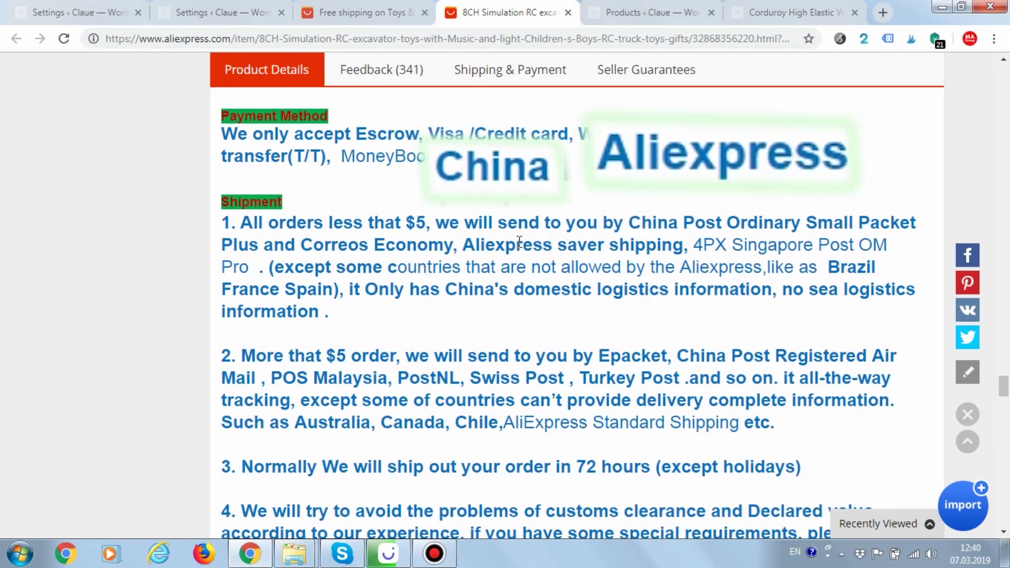
Step: Copy 'aliexpress' into the empty phrase row, capitalise it to 'Aliexpress' with no replacement, and save
click(235, 12)
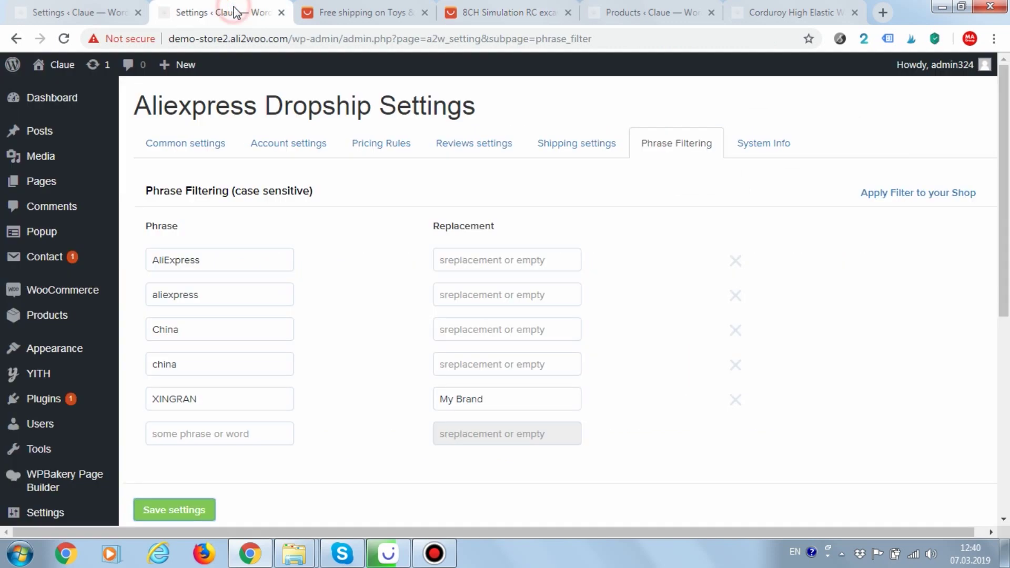
double_click(205, 291)
right_click(176, 294)
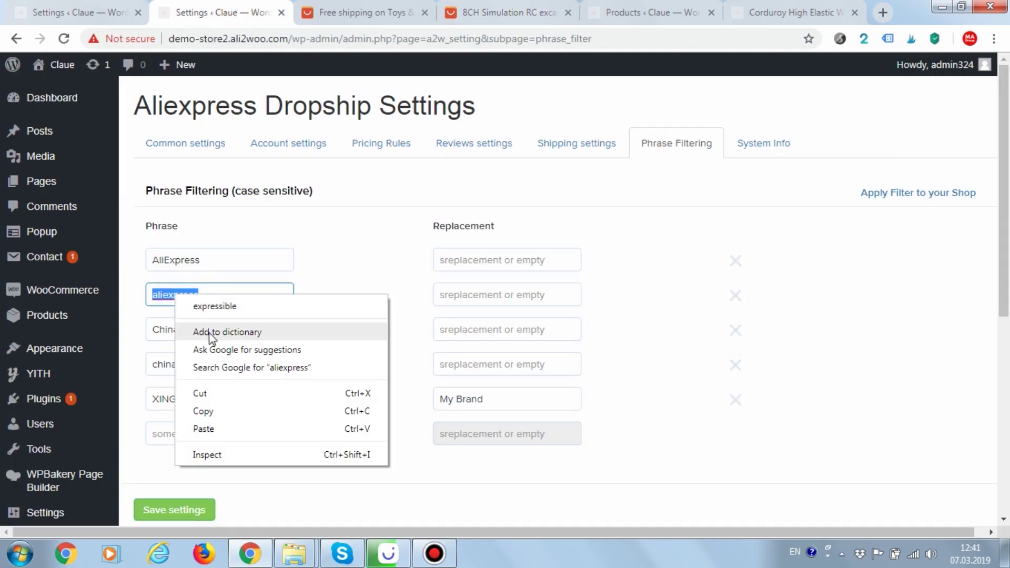
click(217, 410)
click(190, 433)
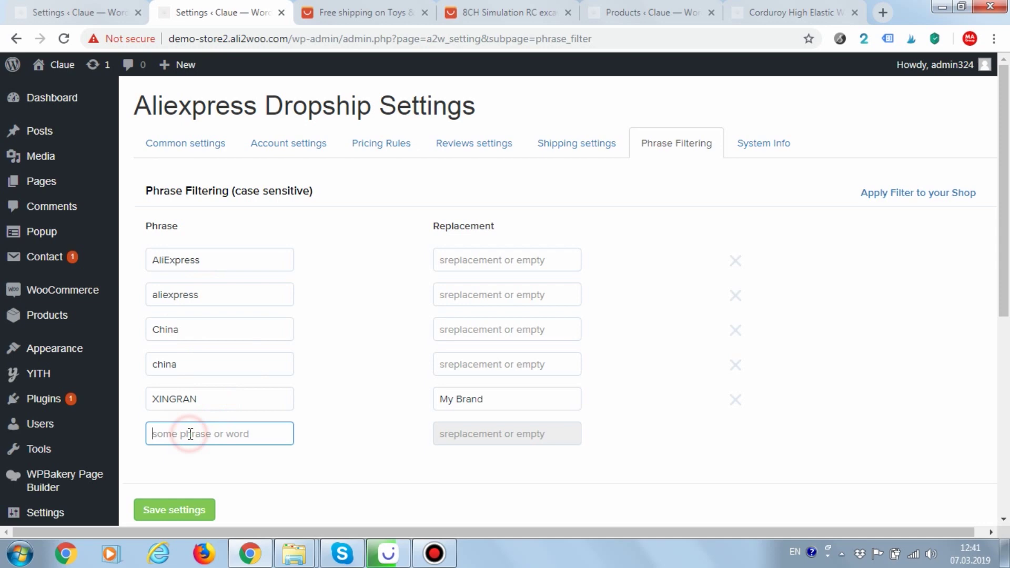
click(155, 433)
key(Delete)
text(A)
scroll(305, 439, down, 2)
click(173, 471)
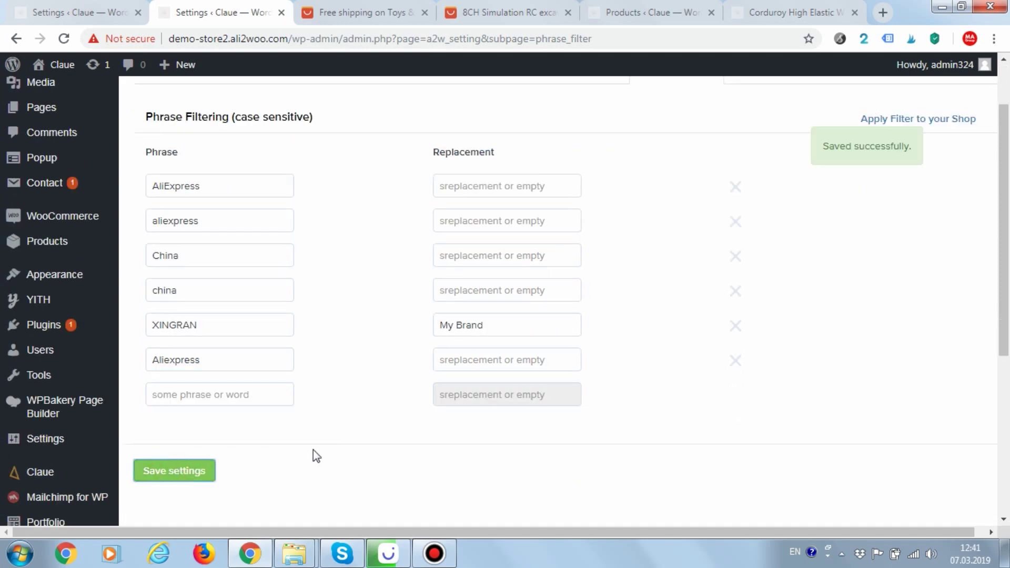
Step: Import the 8CH Simulation RC excavator from its AliExpress page into the Ali2Woo Import List
click(636, 12)
click(526, 11)
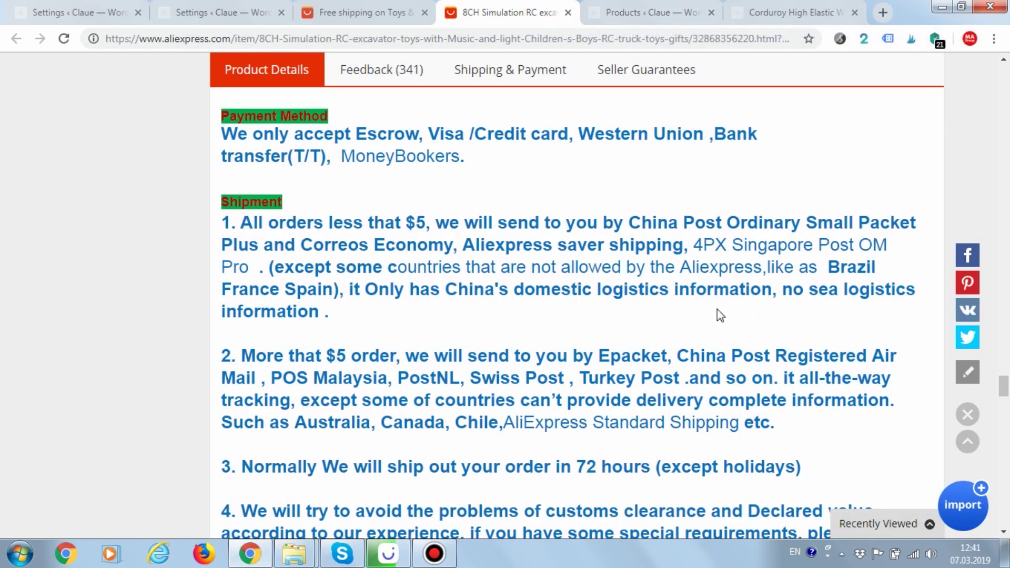
scroll(716, 324, down, 18)
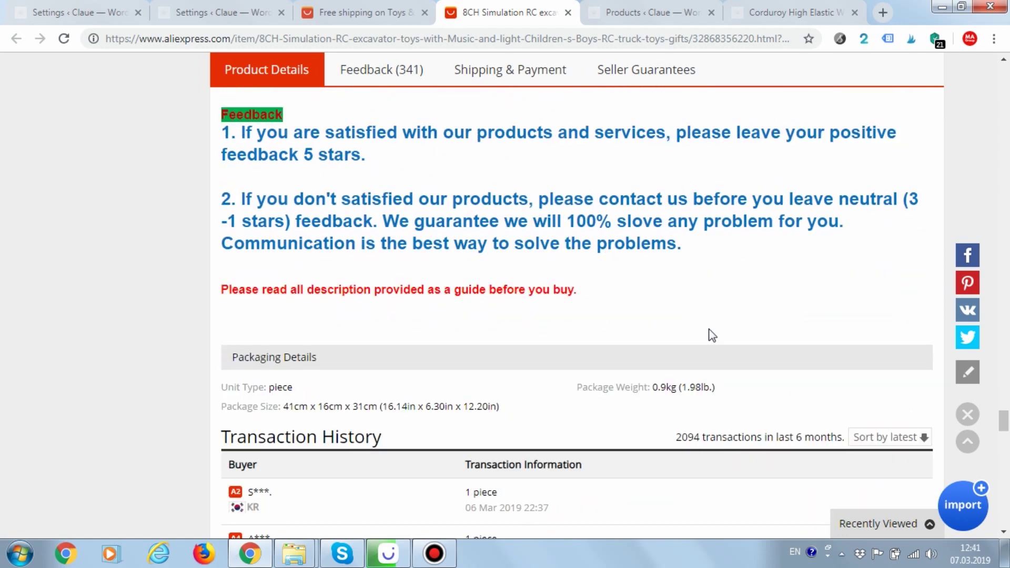
click(363, 71)
scroll(434, 314, down, 4)
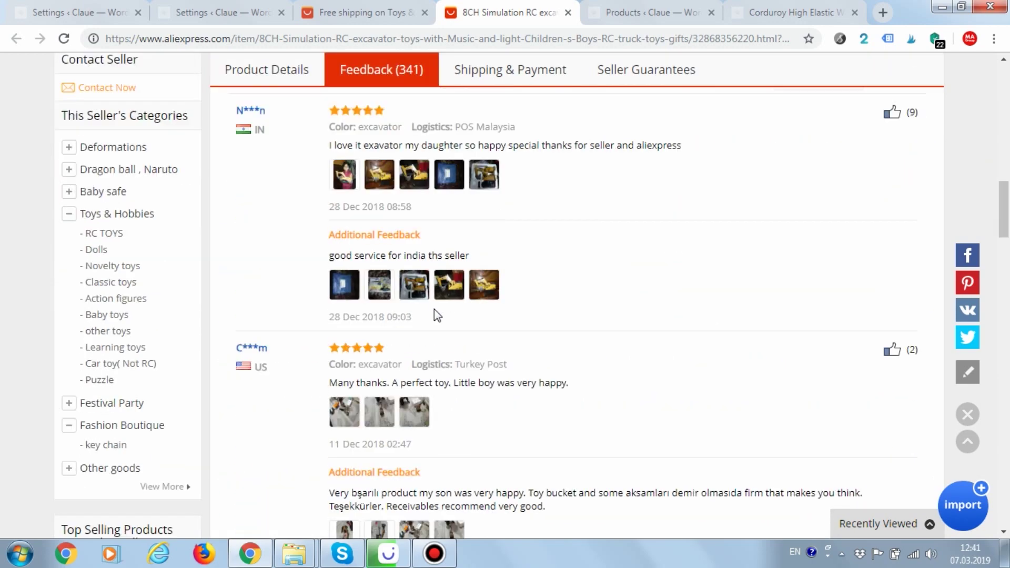
scroll(434, 314, down, 8)
click(969, 512)
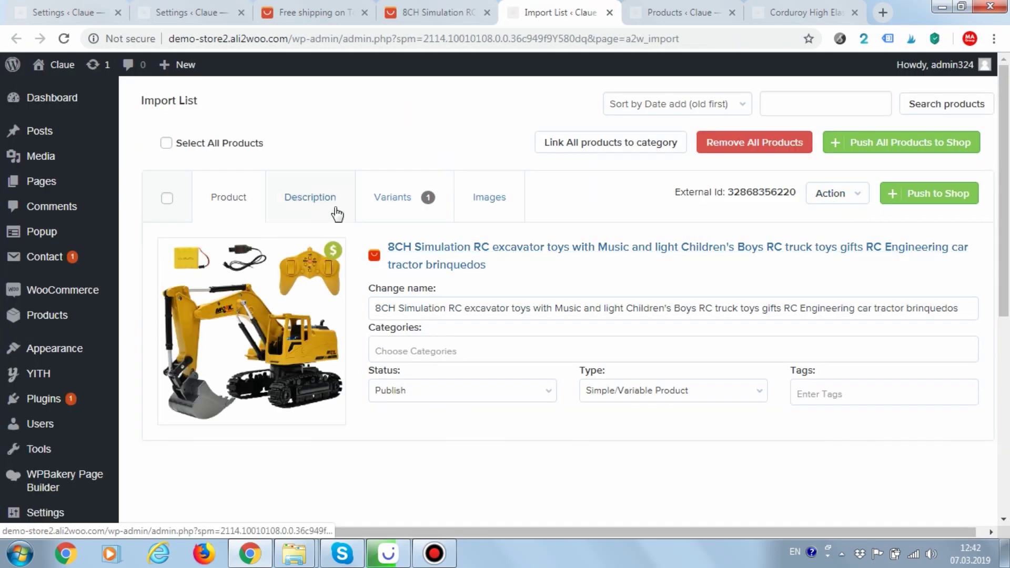
Step: Check the imported description's Shipment paragraph, where the word China has been removed
click(337, 213)
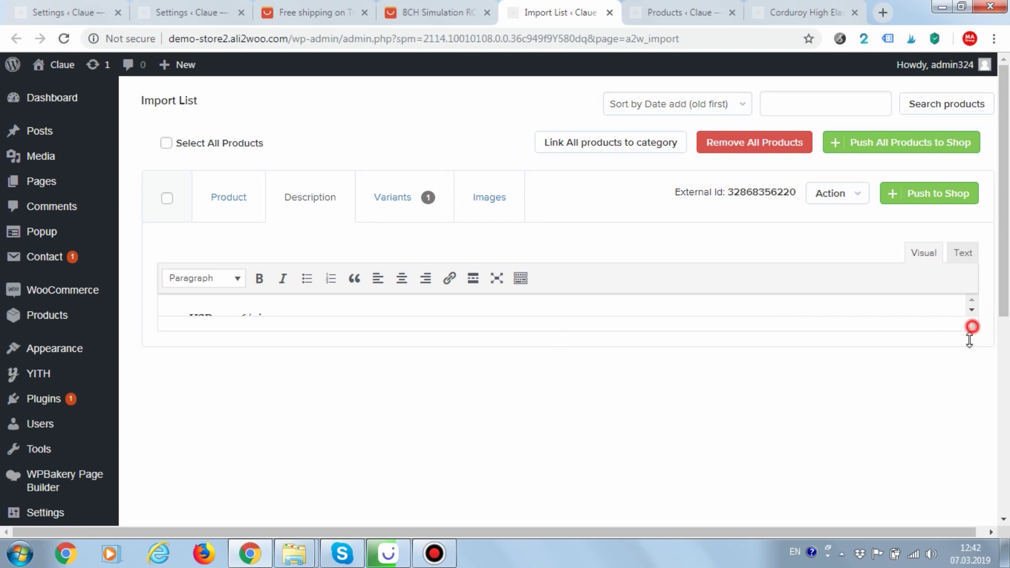
drag(964, 354, 944, 484)
drag(971, 305, 957, 415)
scroll(955, 419, down, 5)
scroll(412, 364, down, 2)
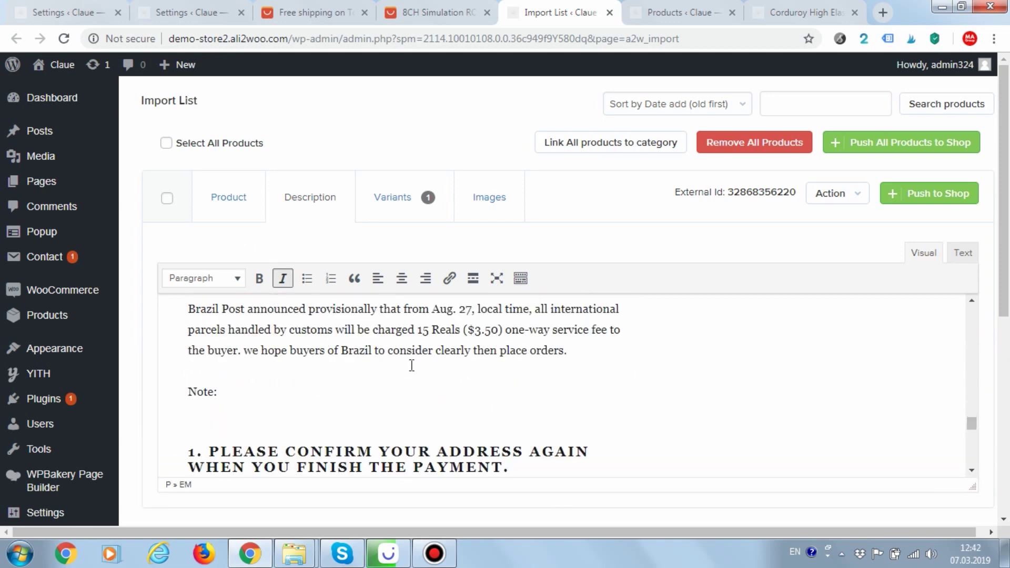
scroll(412, 364, down, 3)
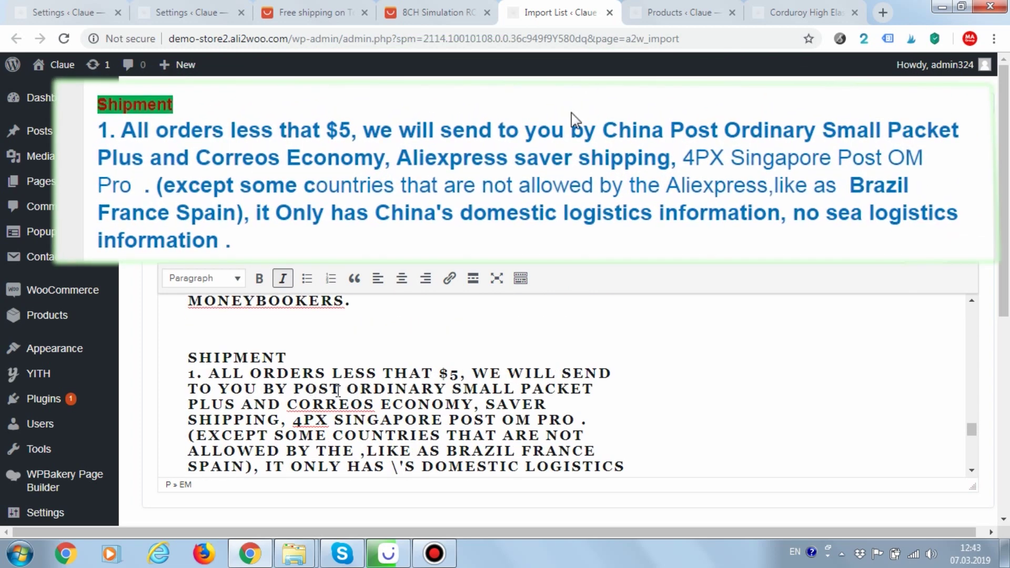
drag(300, 387, 270, 389)
drag(336, 389, 360, 391)
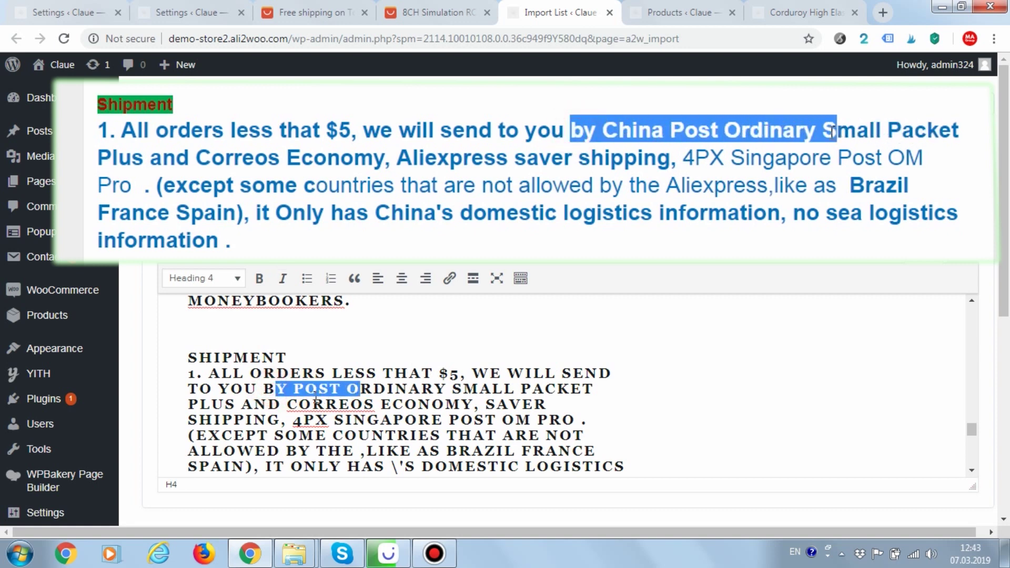
scroll(330, 398, down, 1)
drag(263, 314, 449, 311)
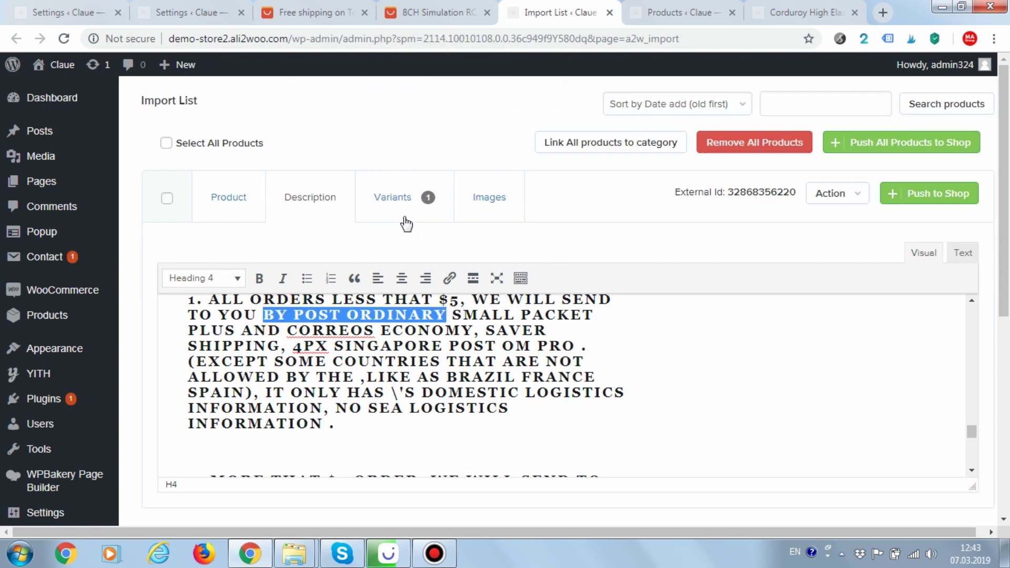
Step: Look through the excavator's variants and gallery images, then return to its product details
click(388, 200)
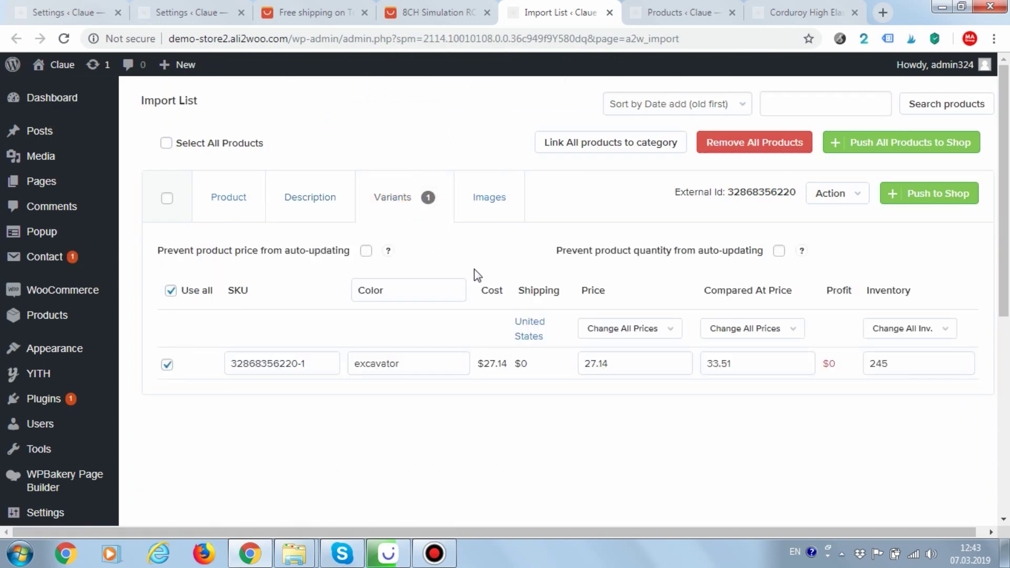
click(475, 213)
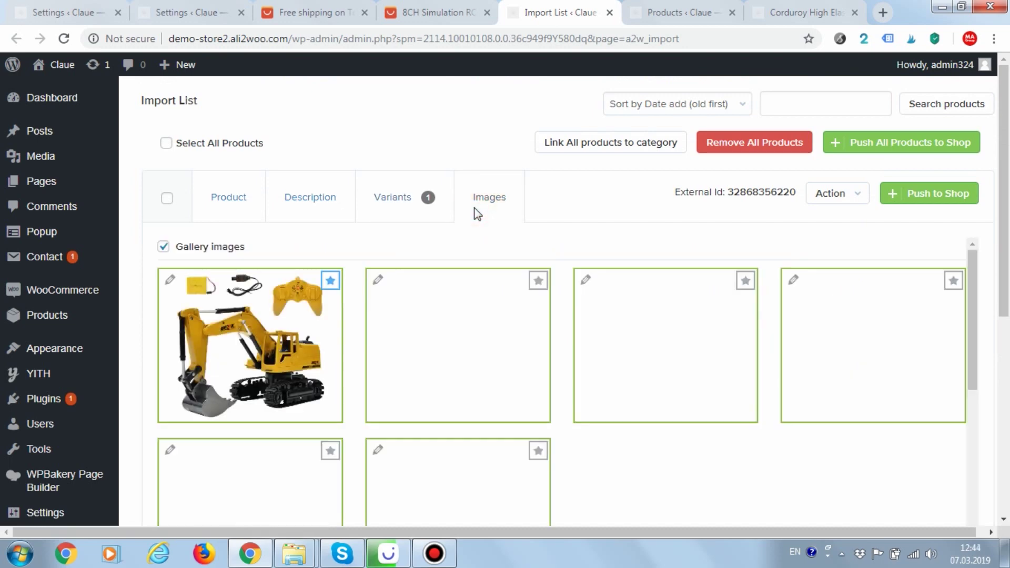
scroll(466, 241, down, 4)
scroll(464, 248, up, 3)
click(226, 124)
scroll(480, 226, up, 2)
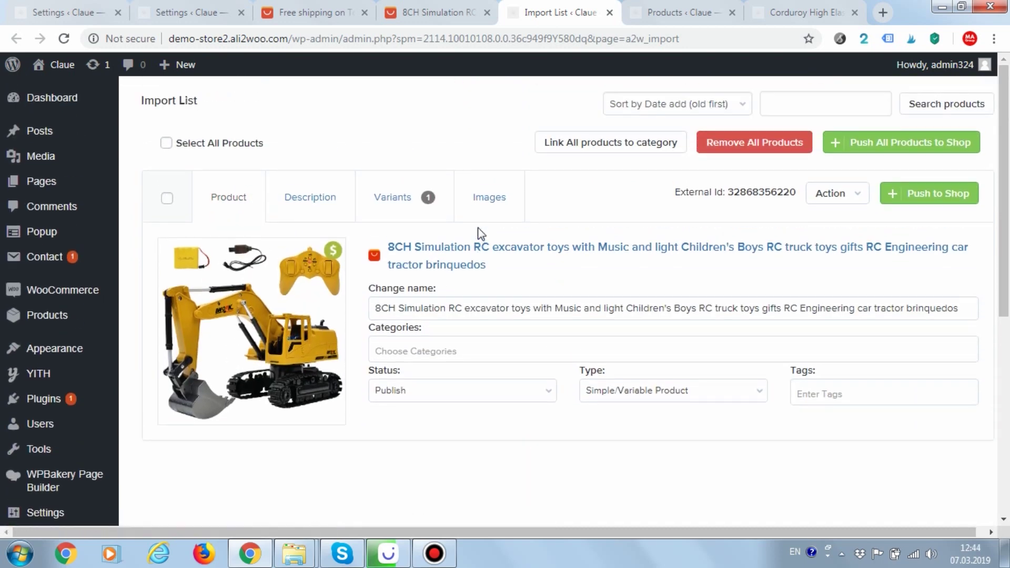
Step: Push the excavator to the shop and open its new storefront page from the Products list
click(917, 205)
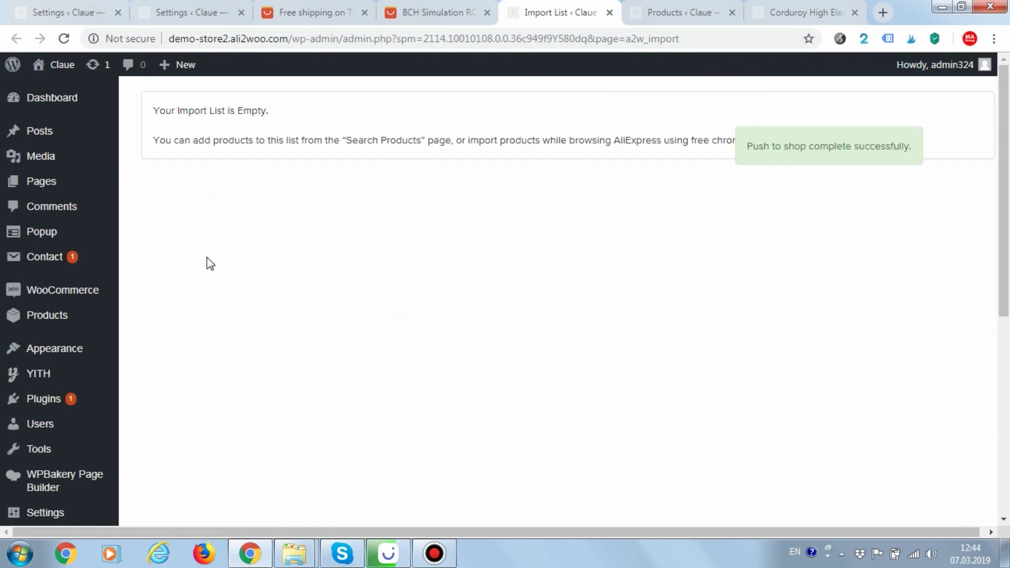
click(677, 8)
right_click(392, 286)
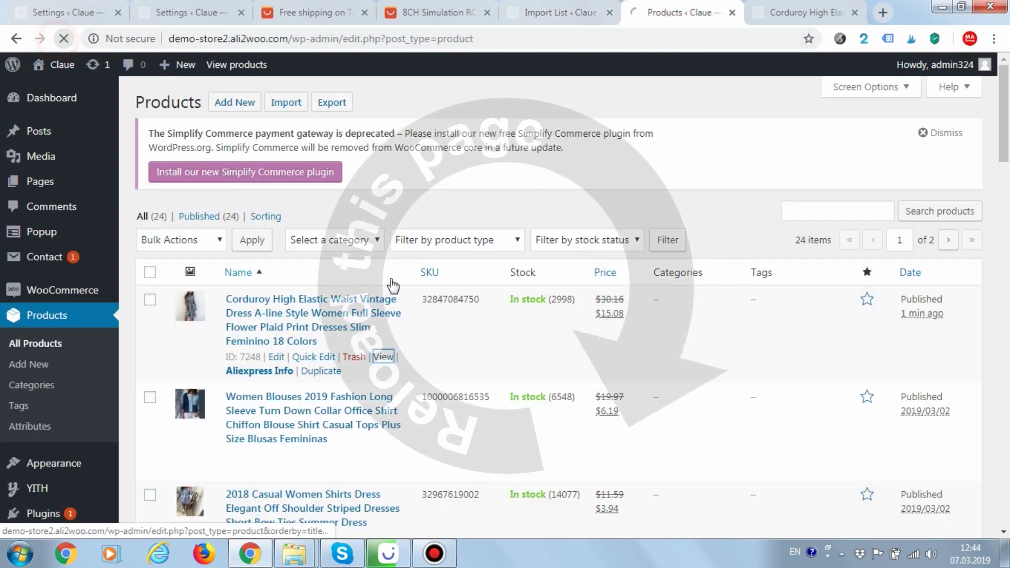
right_click(385, 357)
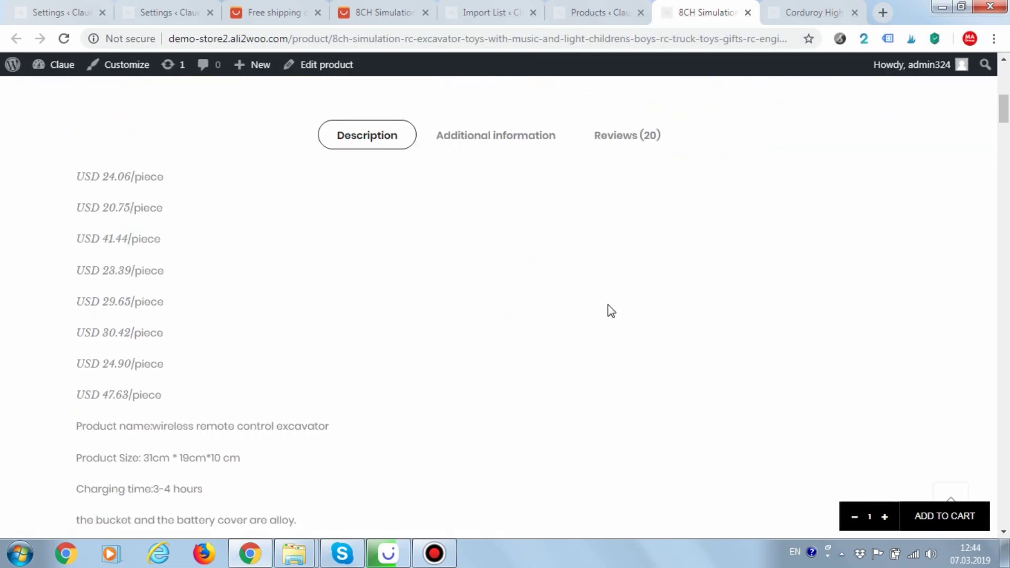
Step: Confirm the storefront description's shipment text no longer mentions China
scroll(562, 320, down, 20)
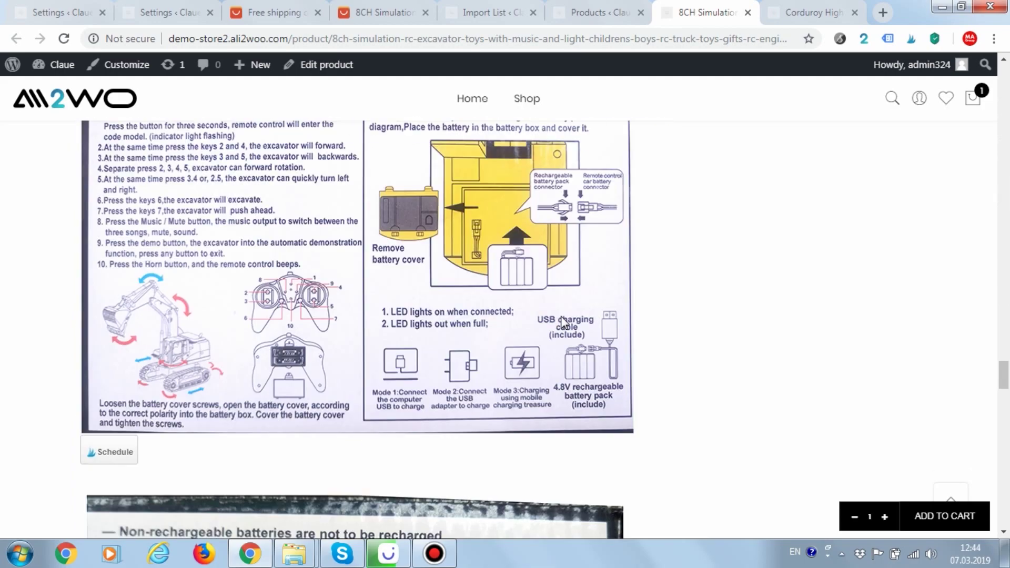
scroll(564, 322, down, 15)
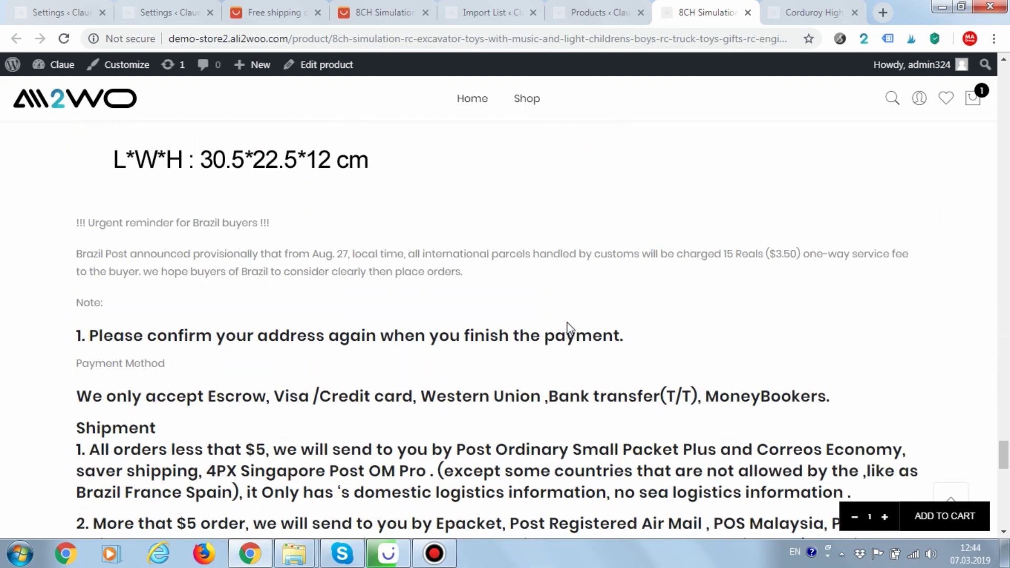
drag(456, 447, 695, 449)
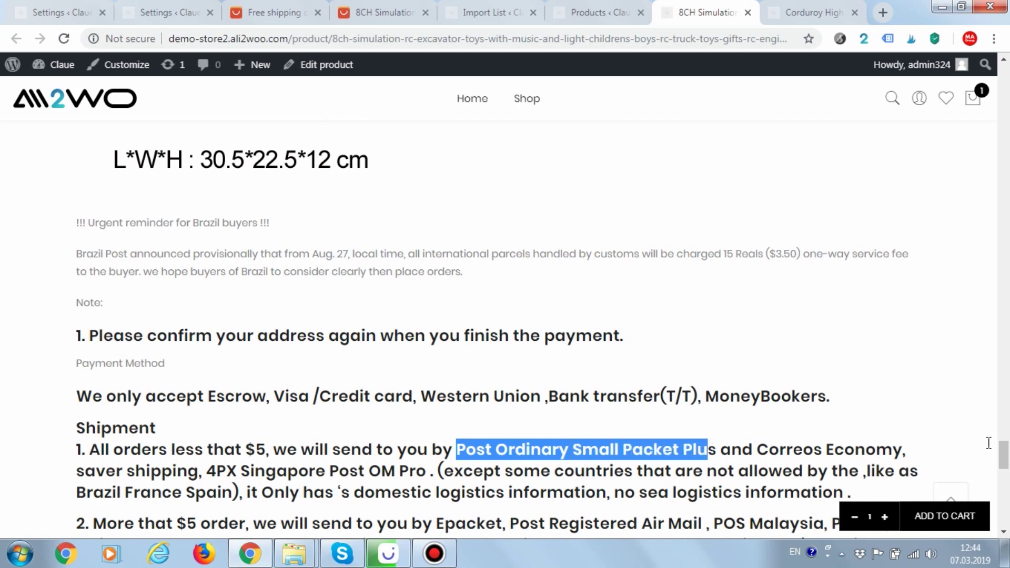
drag(1006, 463, 1005, 84)
scroll(740, 327, down, 6)
Step: Check the Additional information table shows Brand Name as My Brand
click(489, 368)
scroll(489, 370, down, 3)
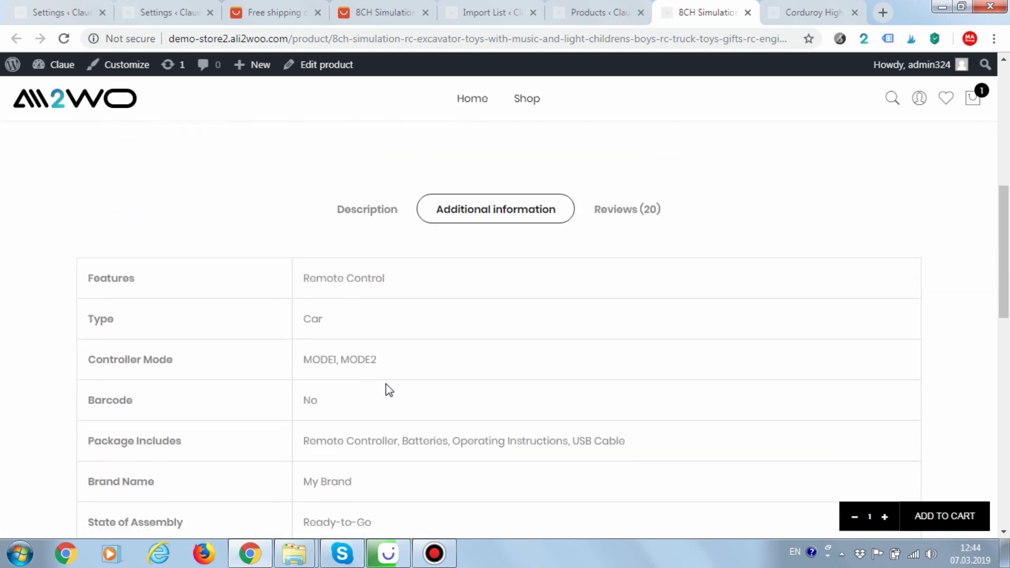
scroll(389, 389, down, 3)
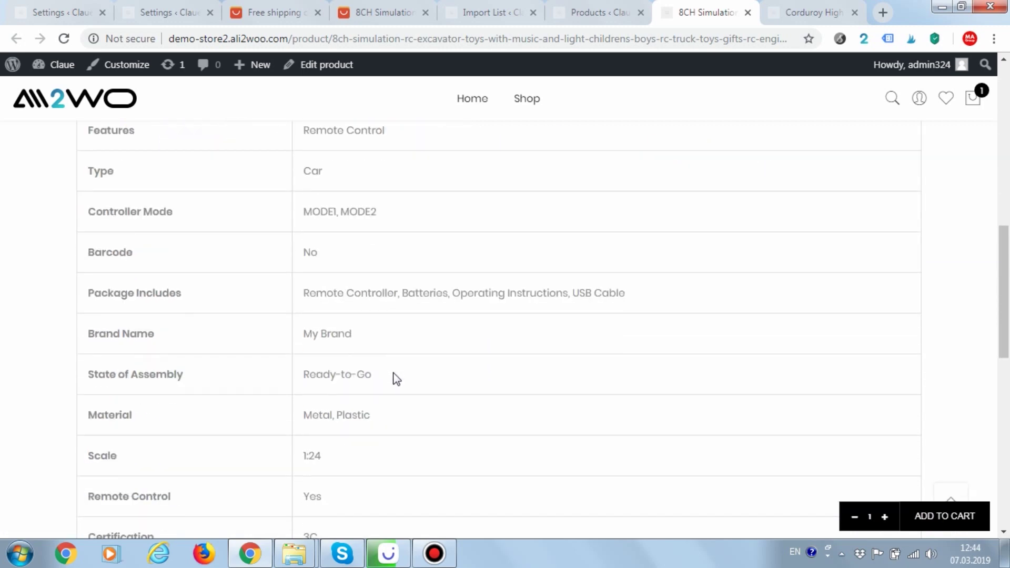
triple_click(88, 334)
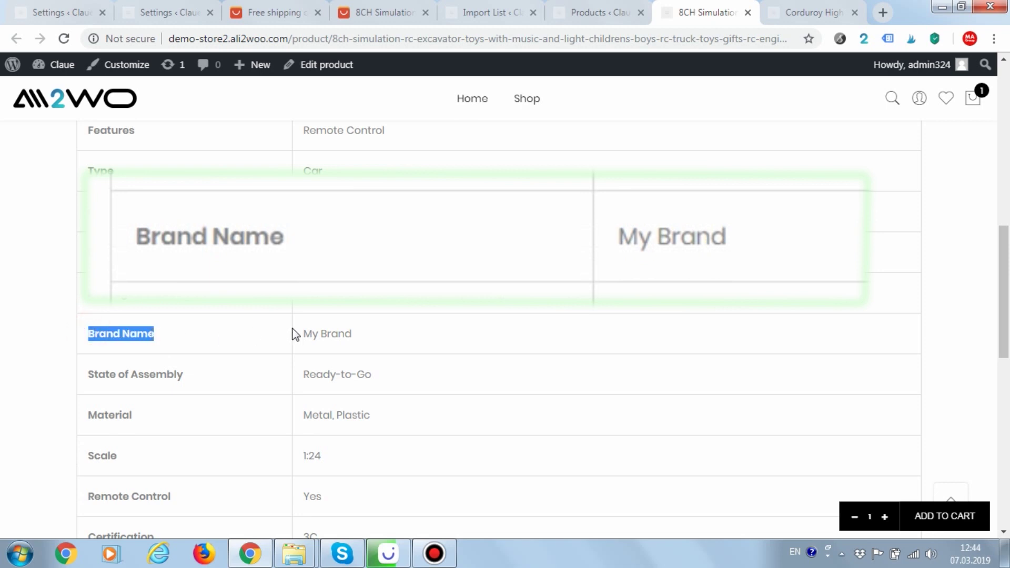
drag(305, 334, 351, 334)
scroll(600, 266, up, 4)
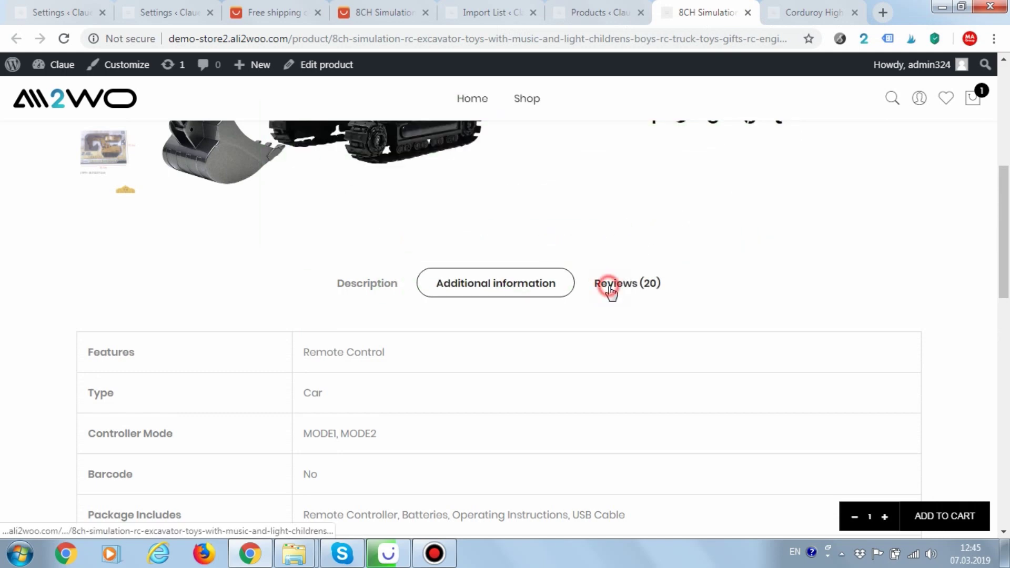
Step: Browse the product's 20 customer reviews, then go back to the description
click(609, 286)
scroll(588, 357, down, 20)
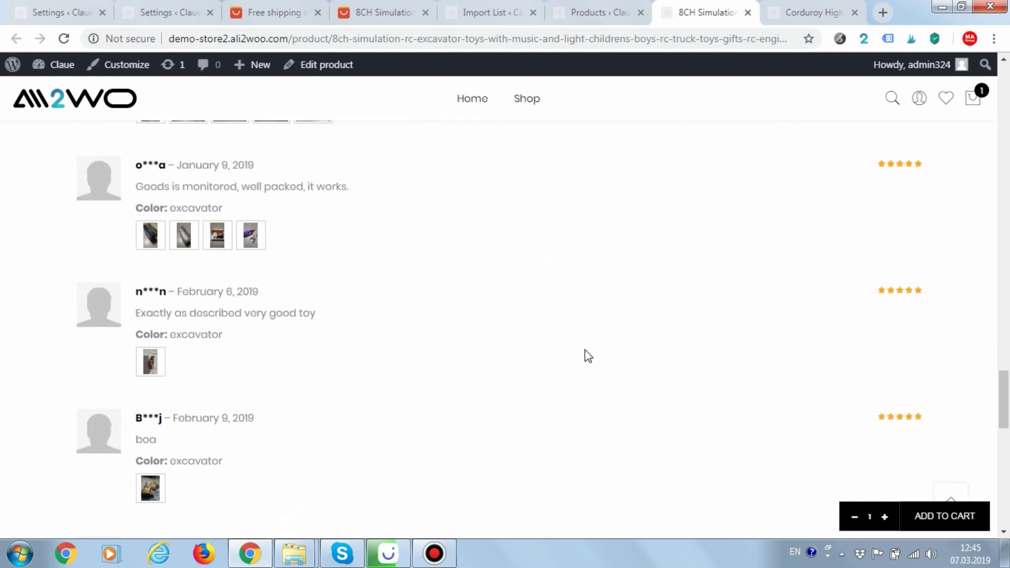
scroll(587, 355, up, 20)
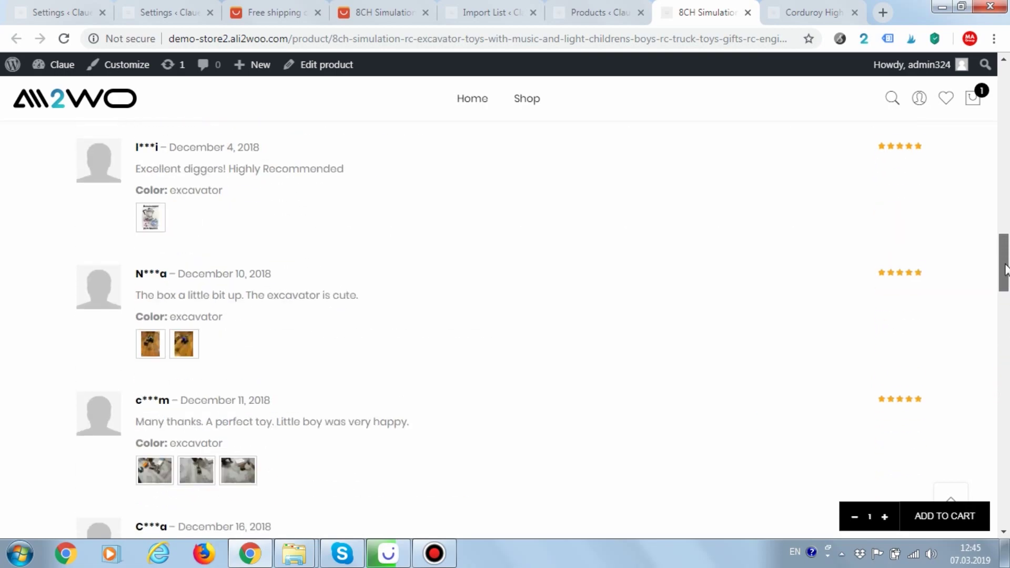
scroll(548, 346, up, 2)
click(386, 465)
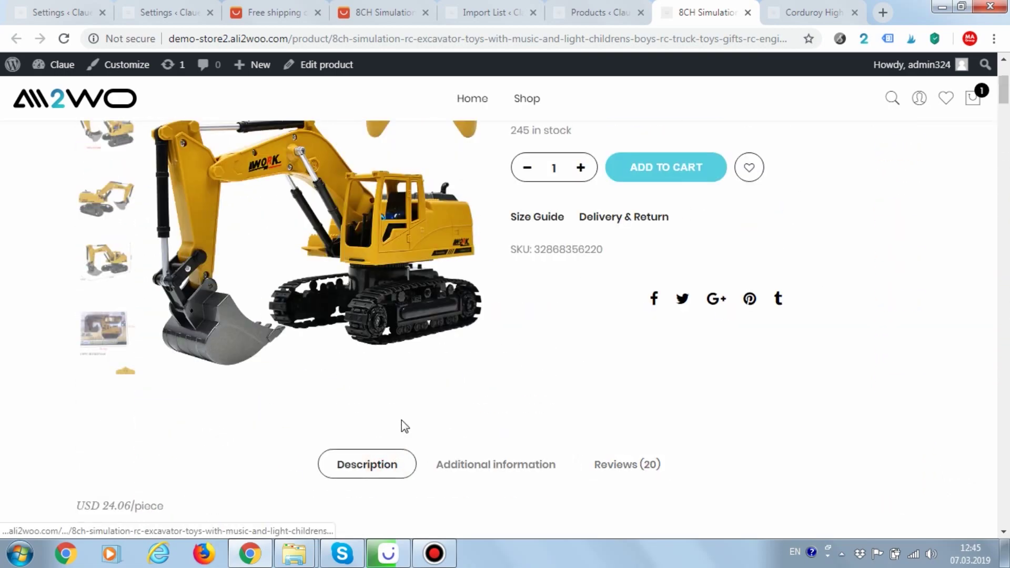
Step: Select and copy the word Epacket from the product page's shipping text
scroll(404, 423, down, 4)
scroll(449, 369, down, 3)
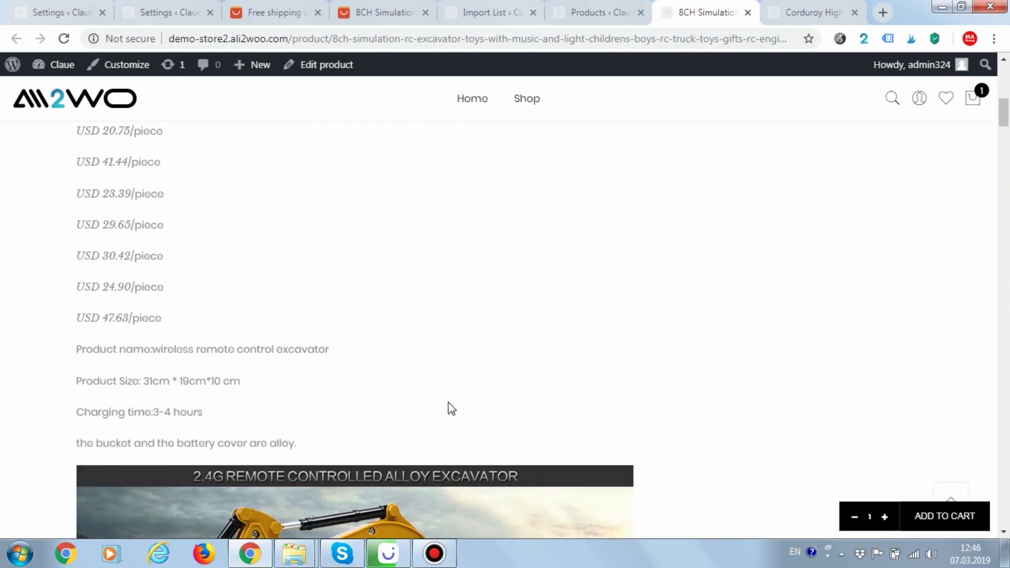
scroll(453, 406, down, 20)
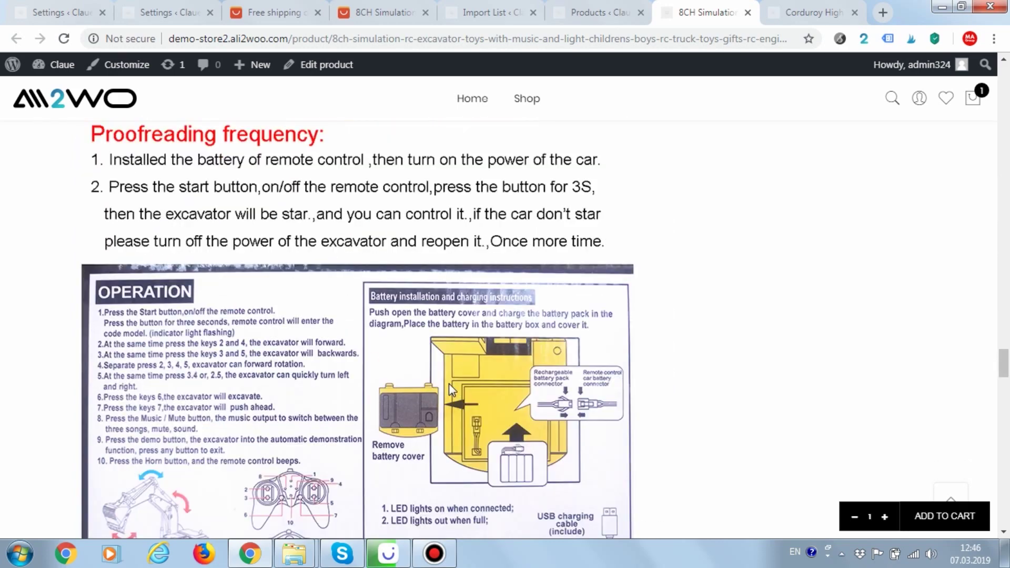
scroll(449, 383, down, 15)
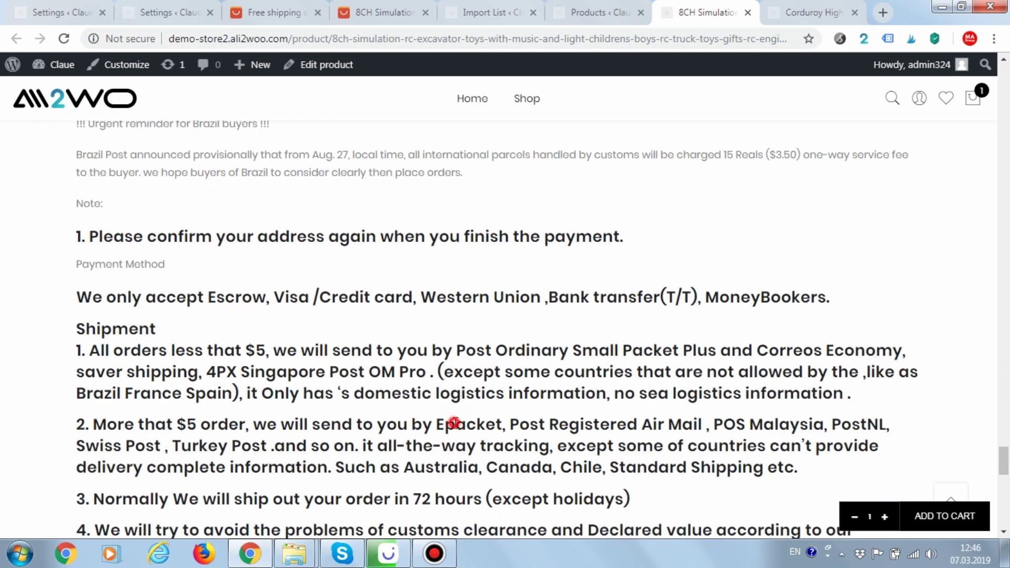
double_click(453, 423)
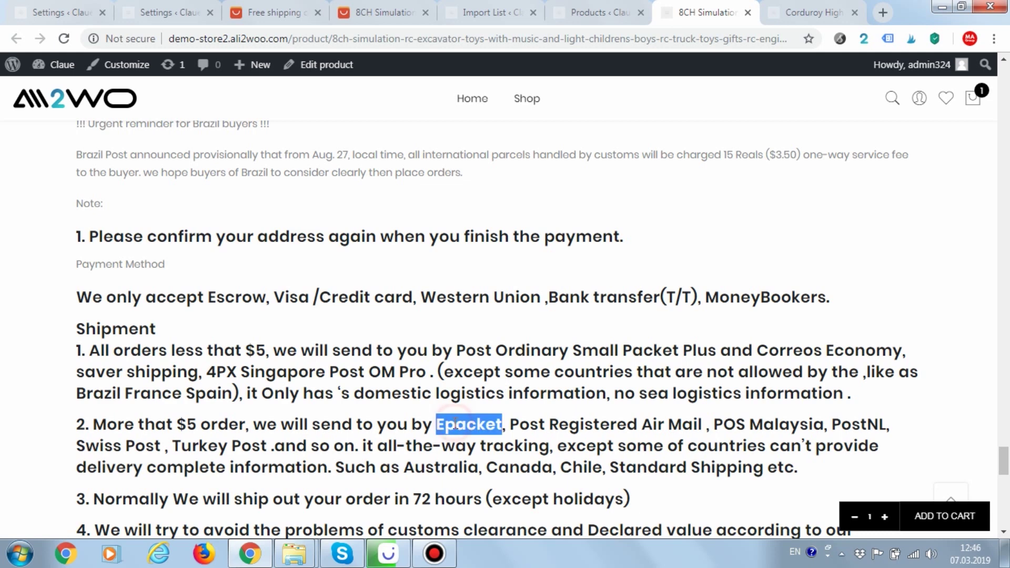
right_click(472, 415)
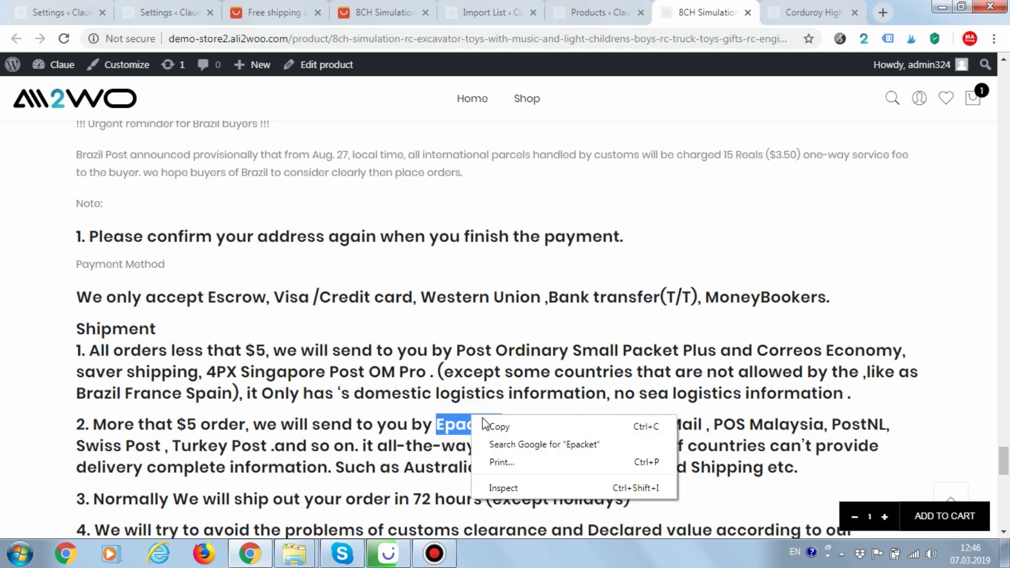
click(500, 428)
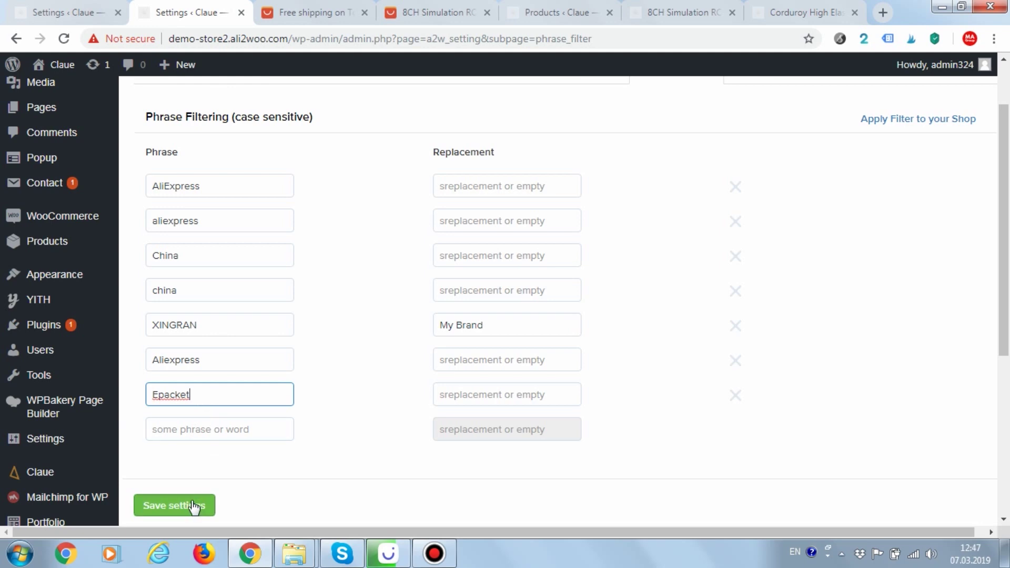
Step: Save the Epacket rule and apply phrase filters to products and reviews in both Shop and Import List
click(199, 505)
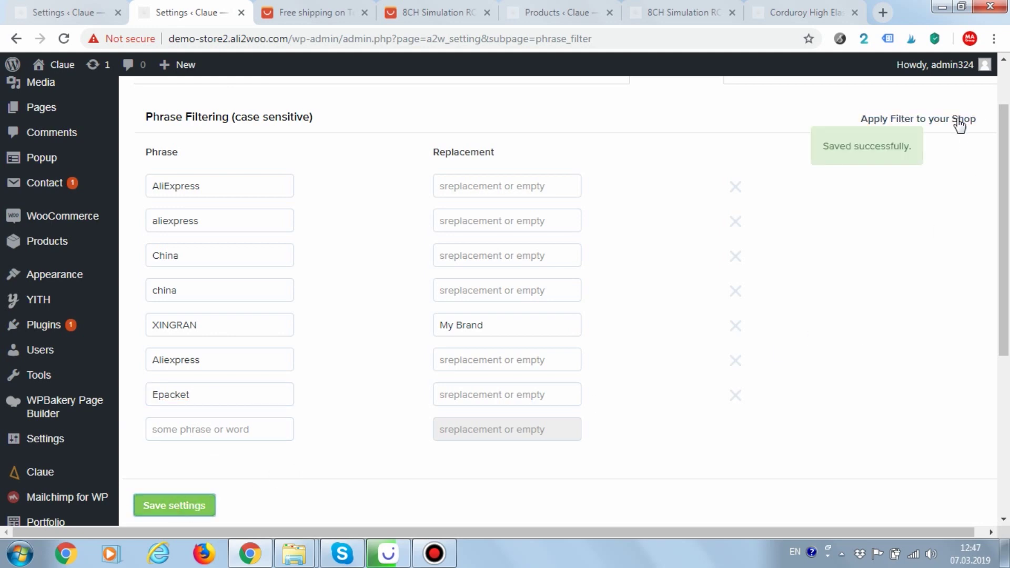
click(957, 119)
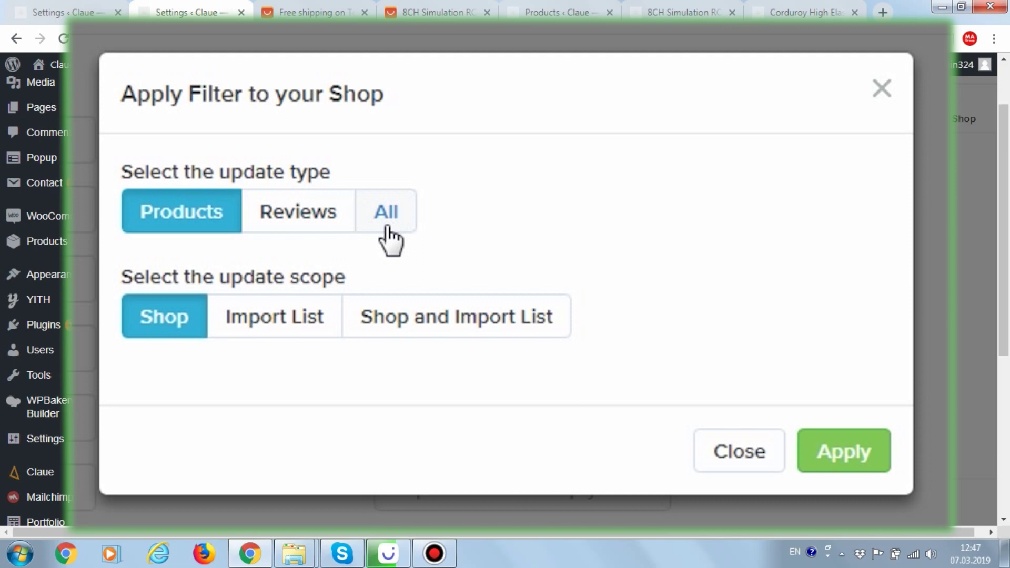
click(387, 227)
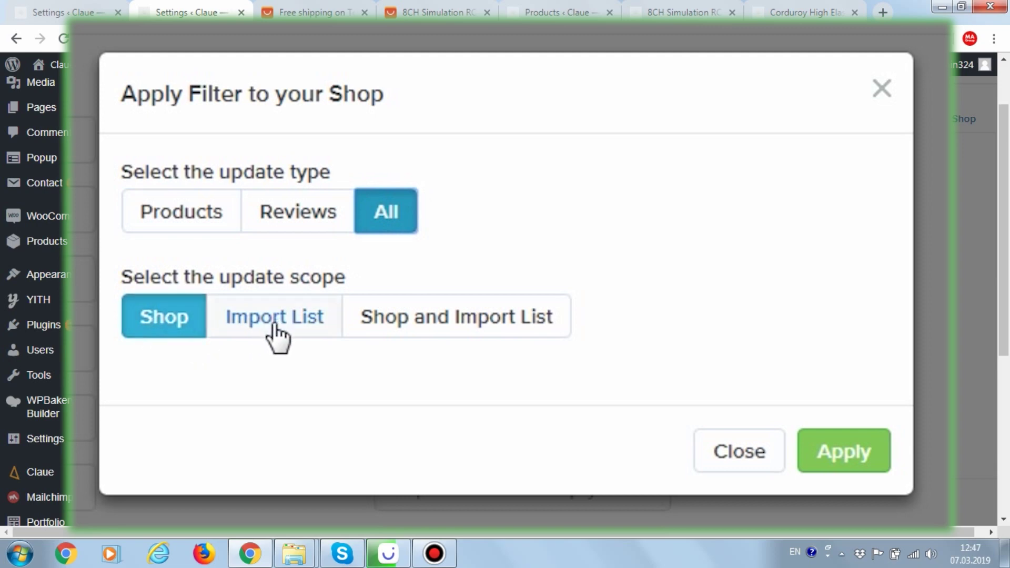
click(424, 331)
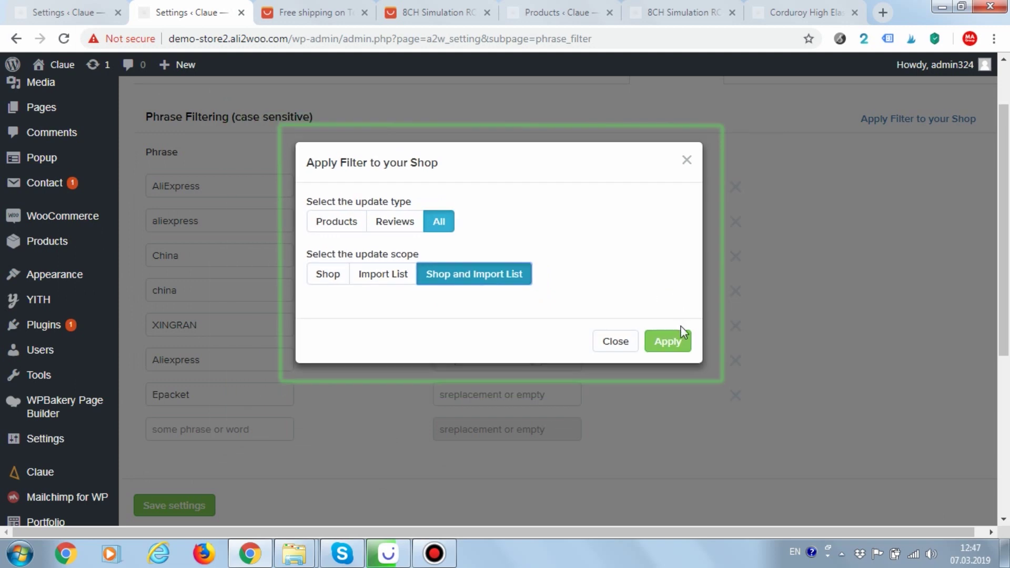
click(679, 332)
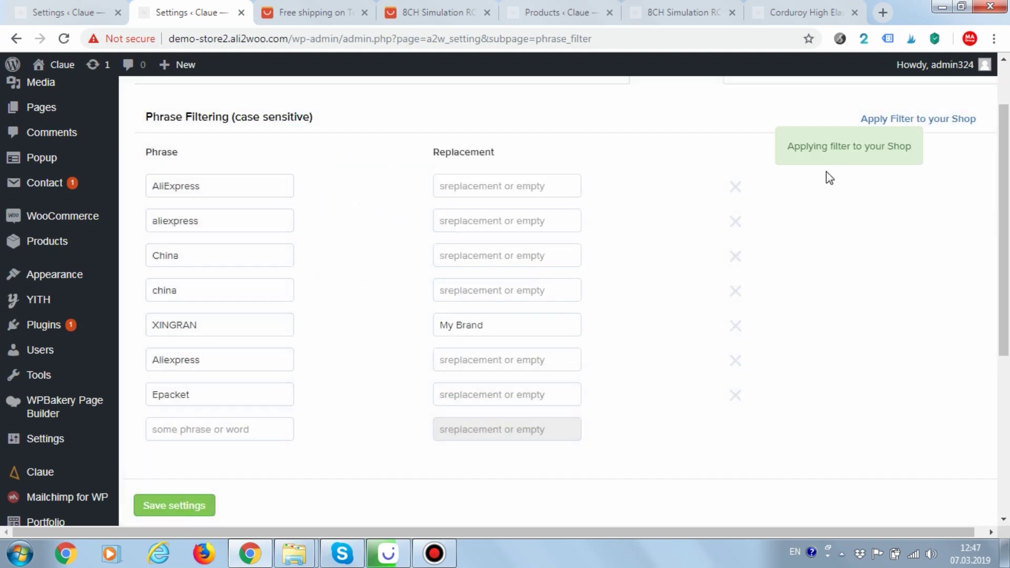
click(557, 12)
Step: Reload the excavator page to verify its shipment text no longer mentions Epacket
click(673, 12)
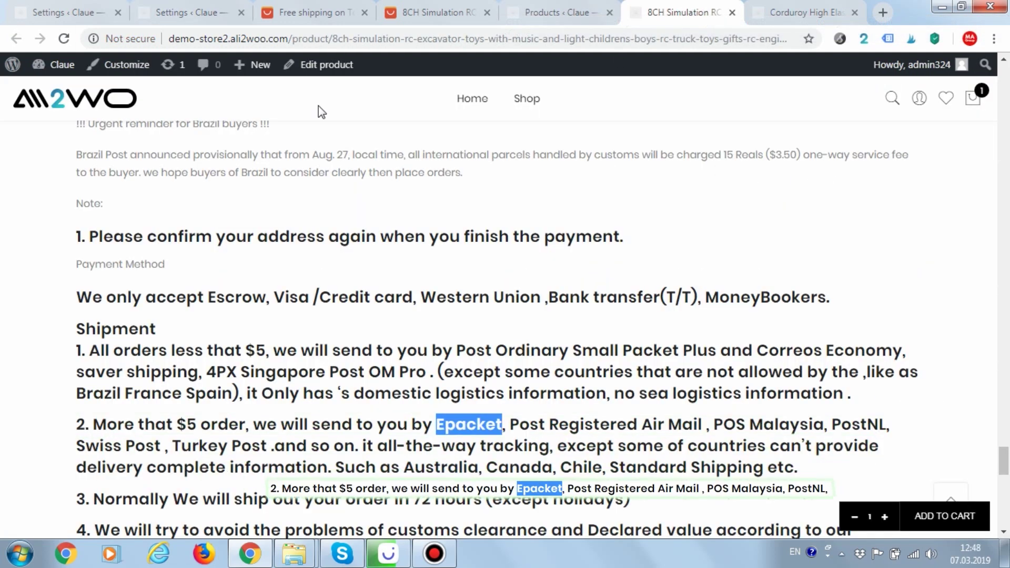
click(64, 38)
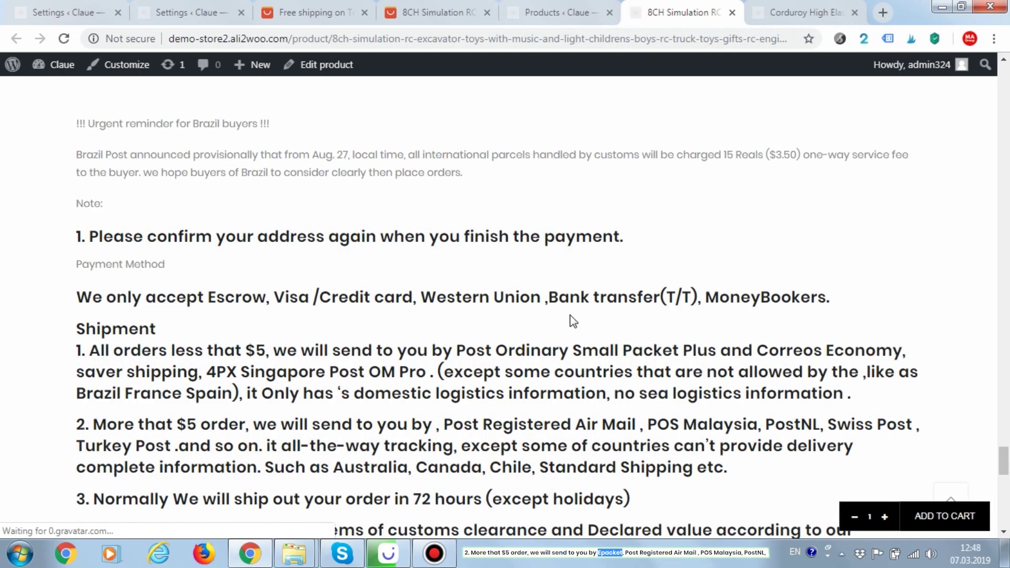
scroll(536, 419, down, 3)
drag(253, 276, 401, 285)
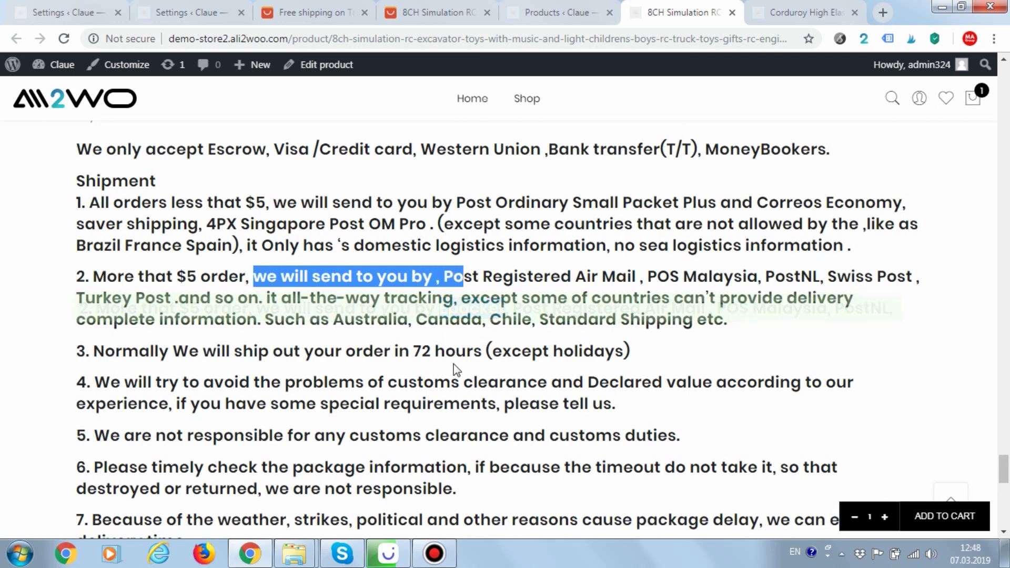
scroll(452, 370, up, 3)
click(179, 7)
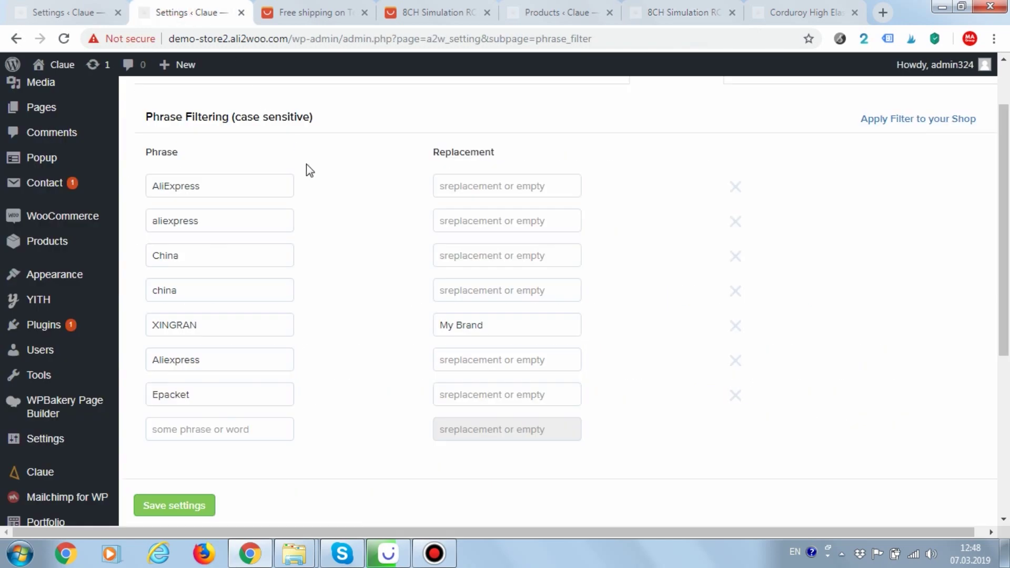
scroll(326, 260, up, 2)
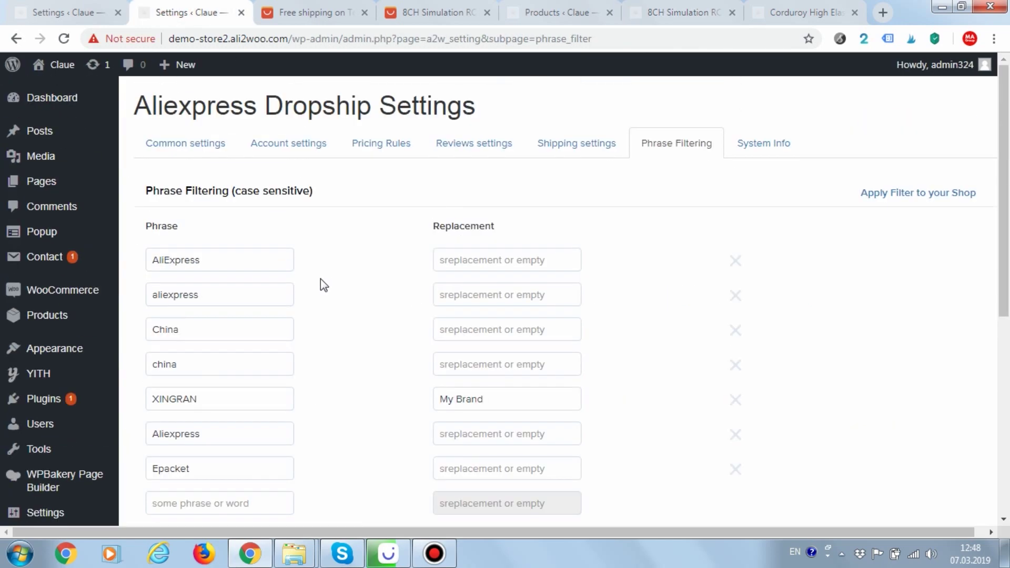
scroll(320, 279, down, 5)
Step: Open the Shipping List in a new tab, reload it and review its 22 methods, including Fast Delivery
right_click(62, 479)
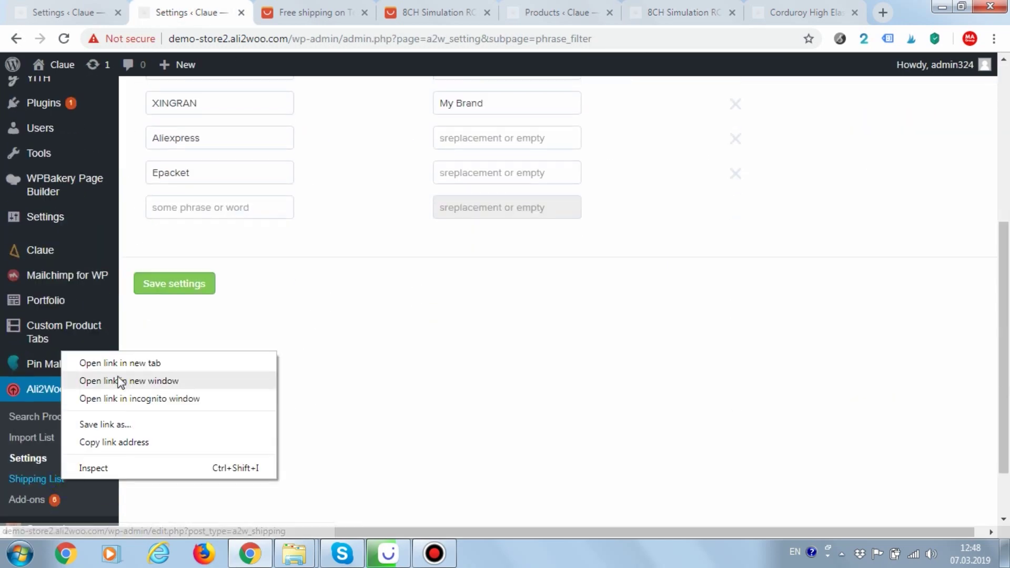
click(115, 363)
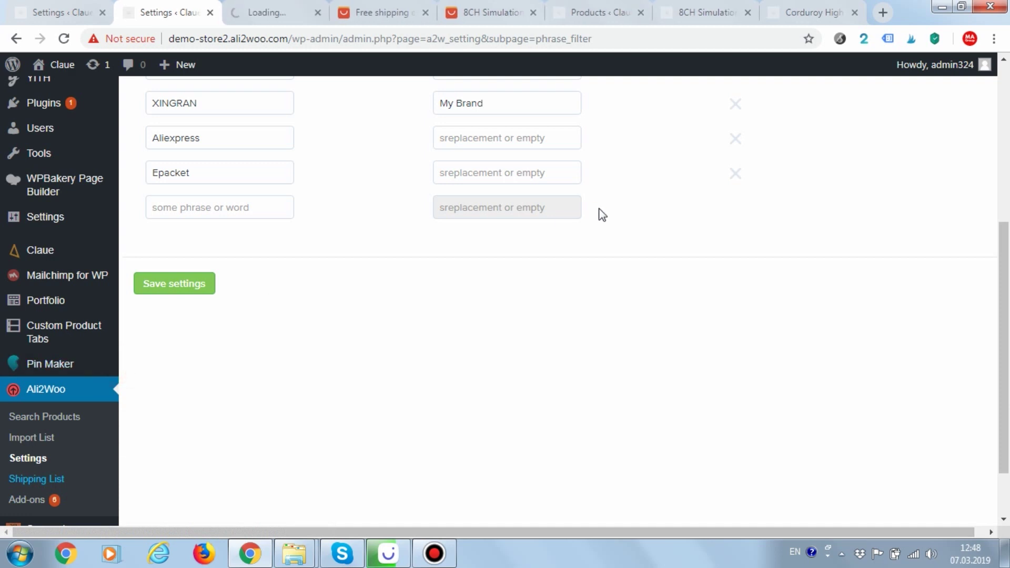
click(266, 13)
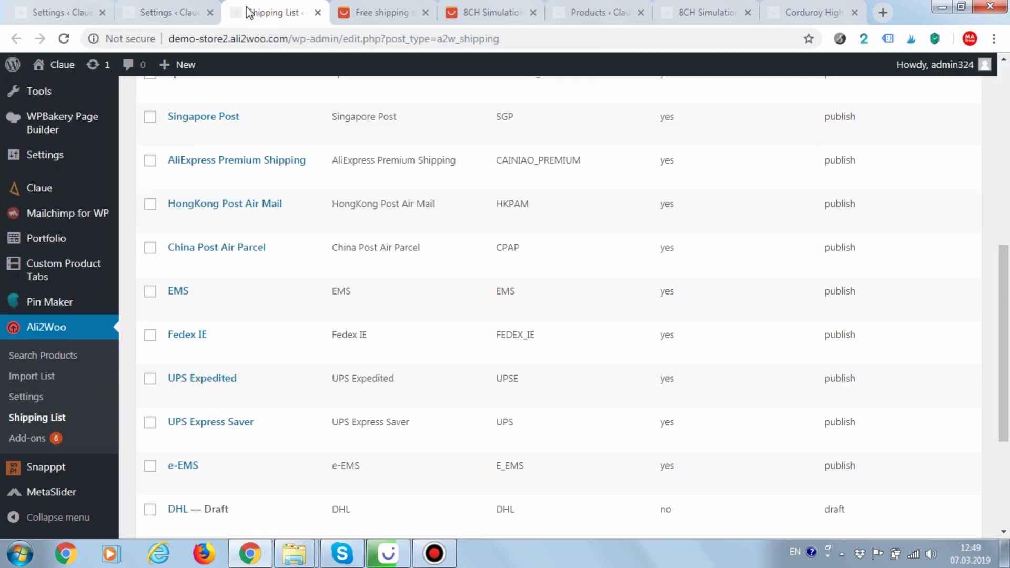
click(64, 39)
scroll(220, 287, up, 8)
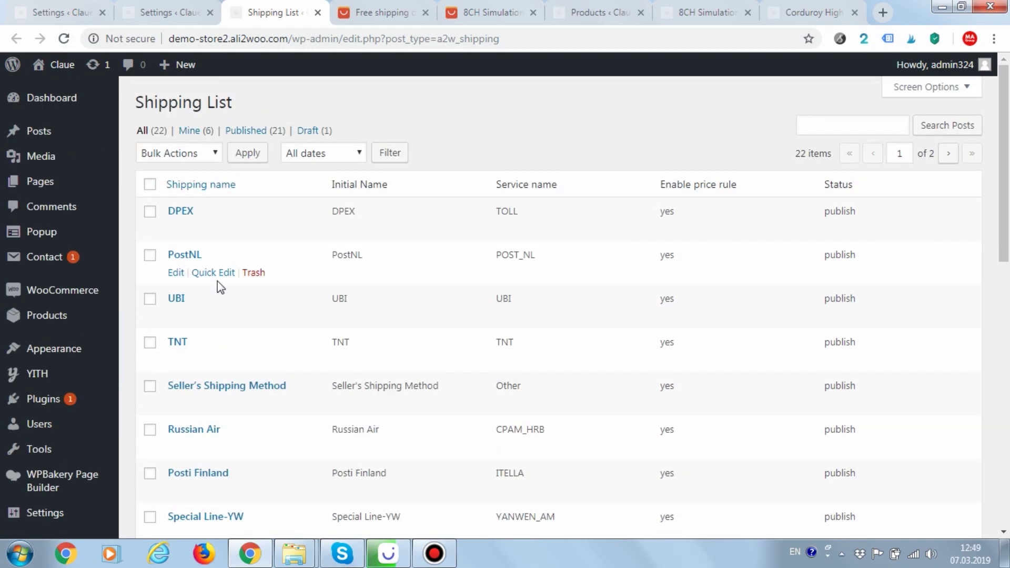
scroll(220, 287, down, 9)
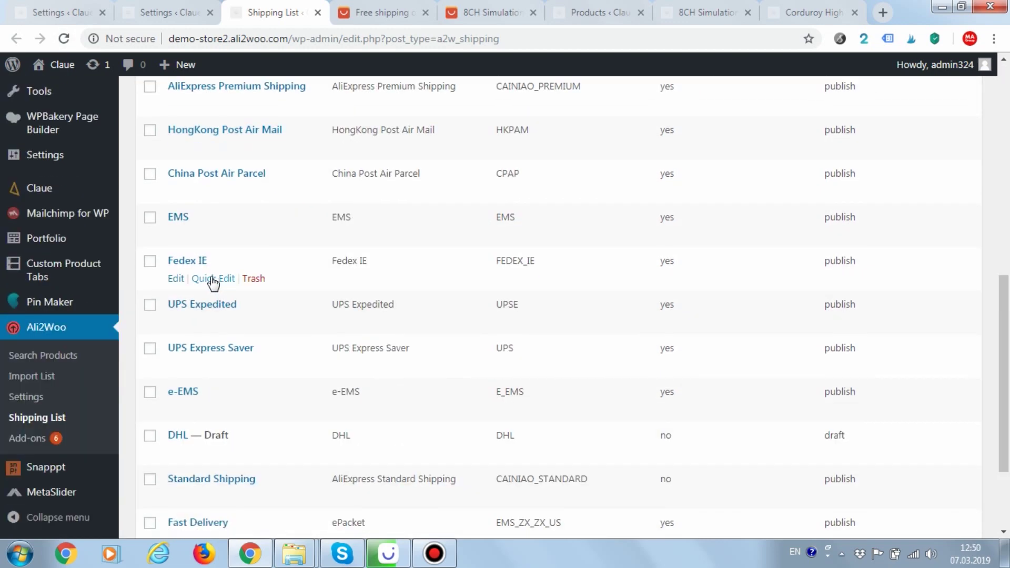
scroll(284, 390, up, 1)
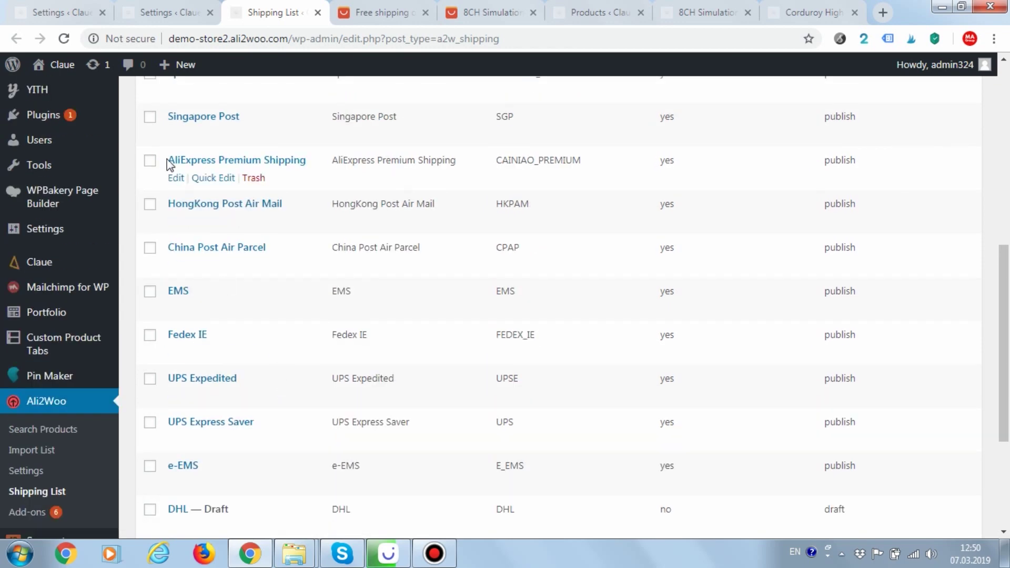
scroll(167, 168, up, 7)
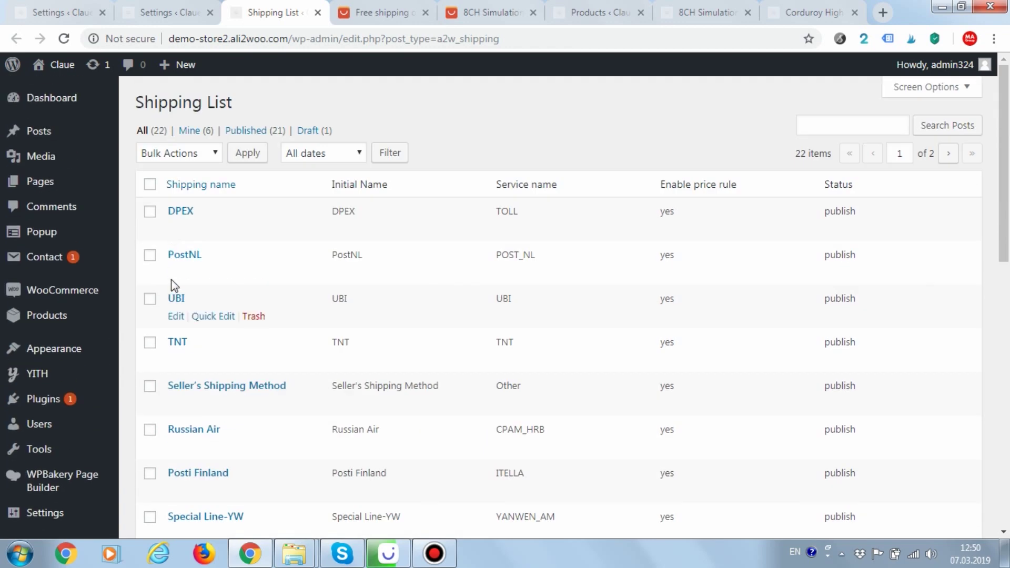
Step: Move all shipping methods to the Trash on both list pages
click(150, 184)
click(150, 153)
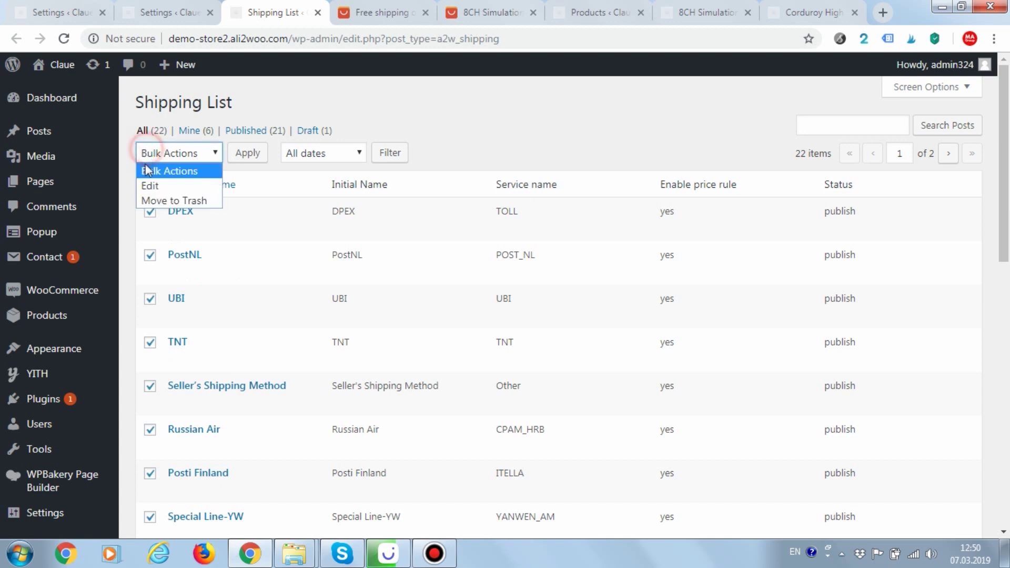
click(197, 200)
click(233, 157)
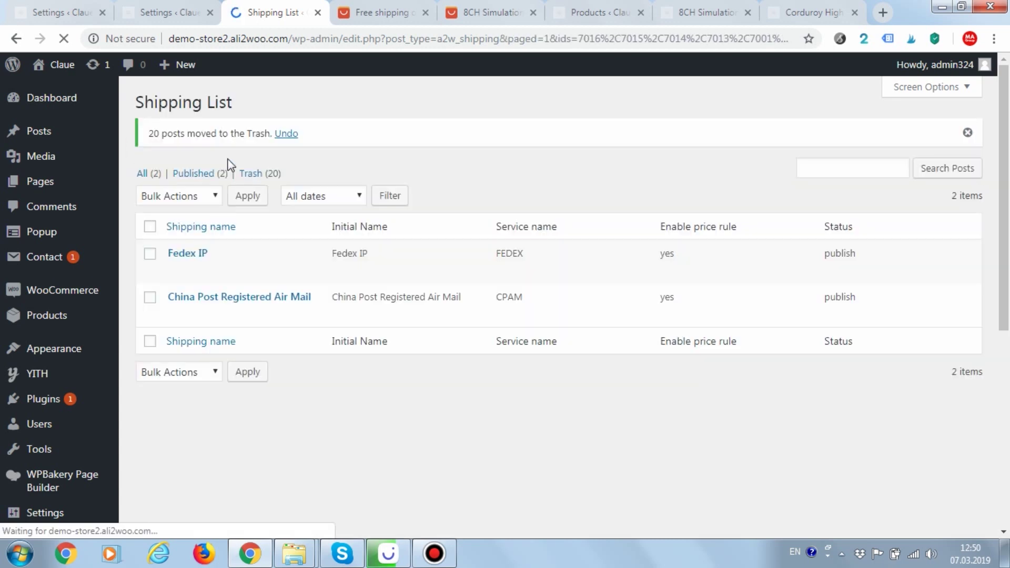
click(150, 227)
click(153, 196)
click(167, 243)
click(241, 206)
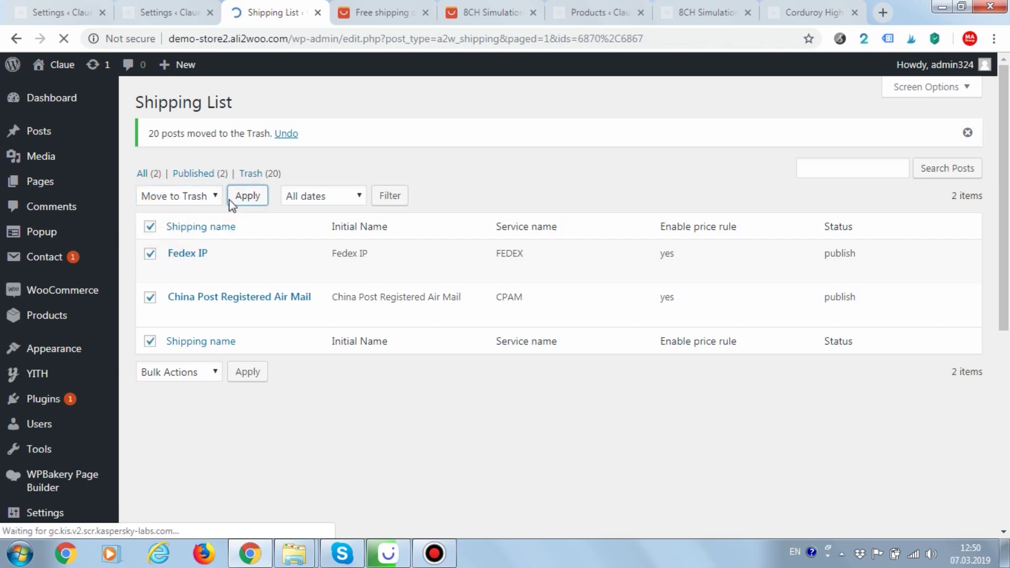
Step: Permanently delete every trashed shipping method, then return to the plugin settings
click(200, 175)
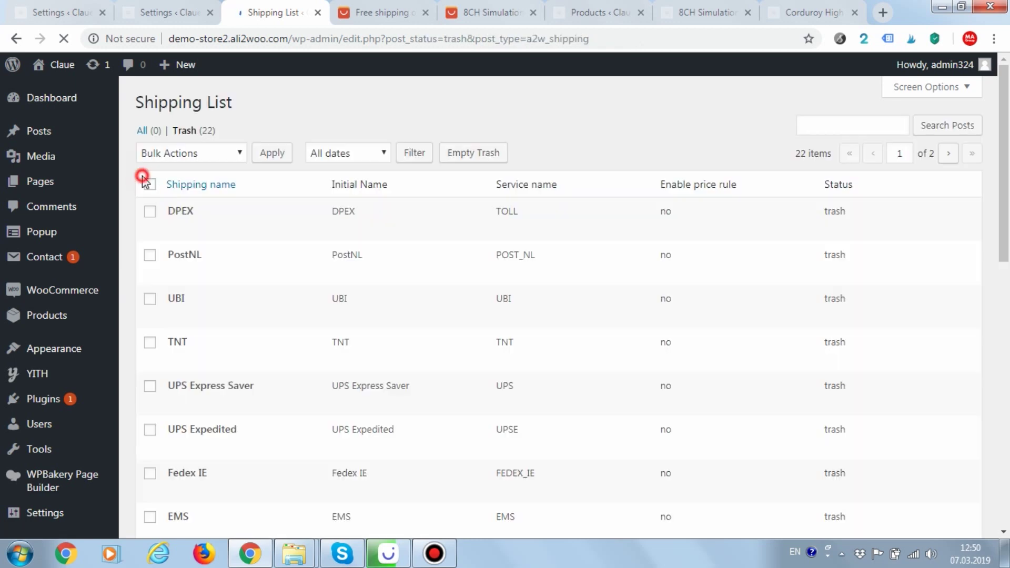
click(151, 184)
click(163, 153)
click(180, 199)
click(265, 153)
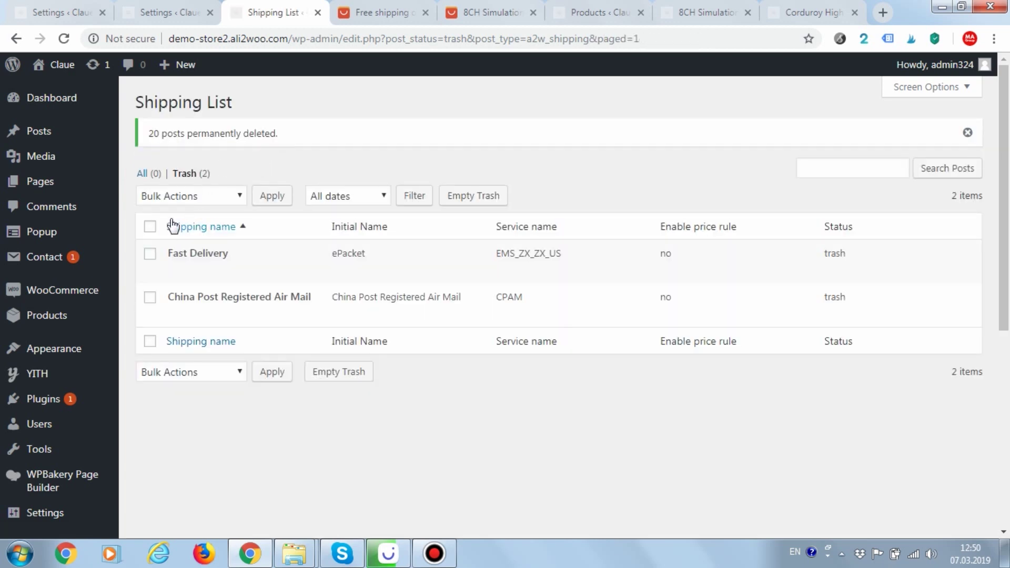
click(150, 226)
click(165, 194)
click(168, 243)
click(267, 195)
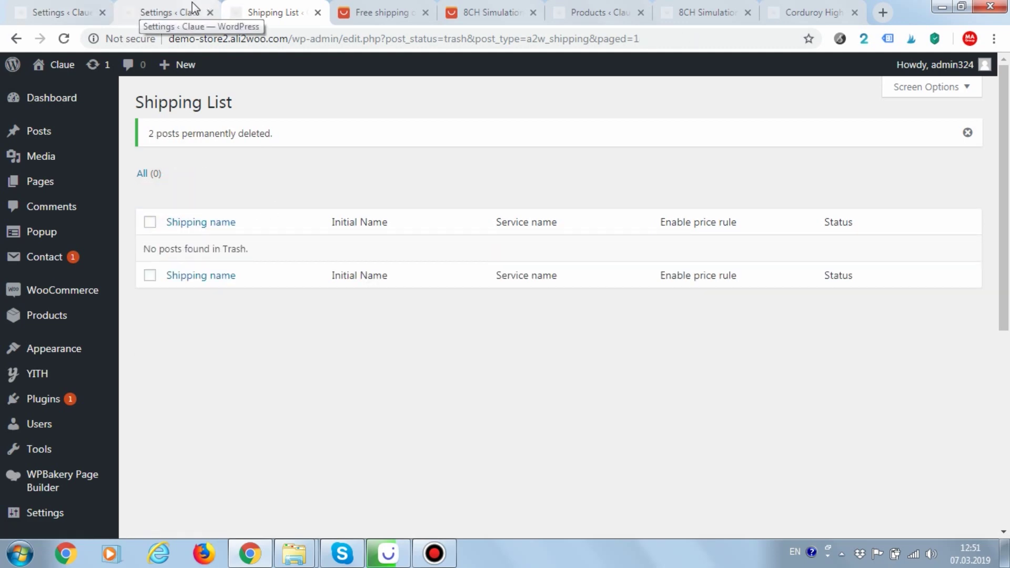
click(69, 8)
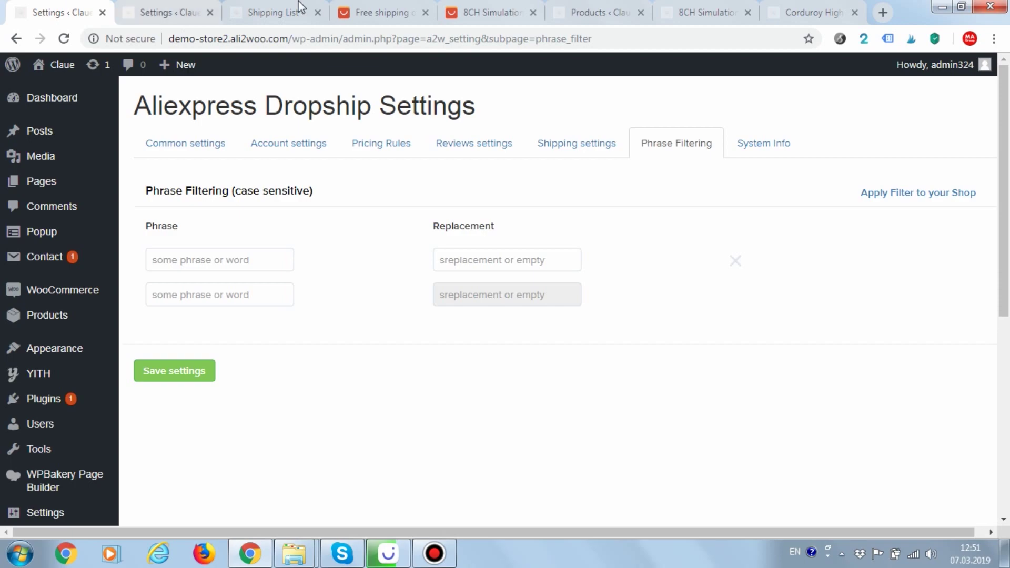
Step: Add the RC excavator to the cart from its product page
click(597, 12)
click(699, 13)
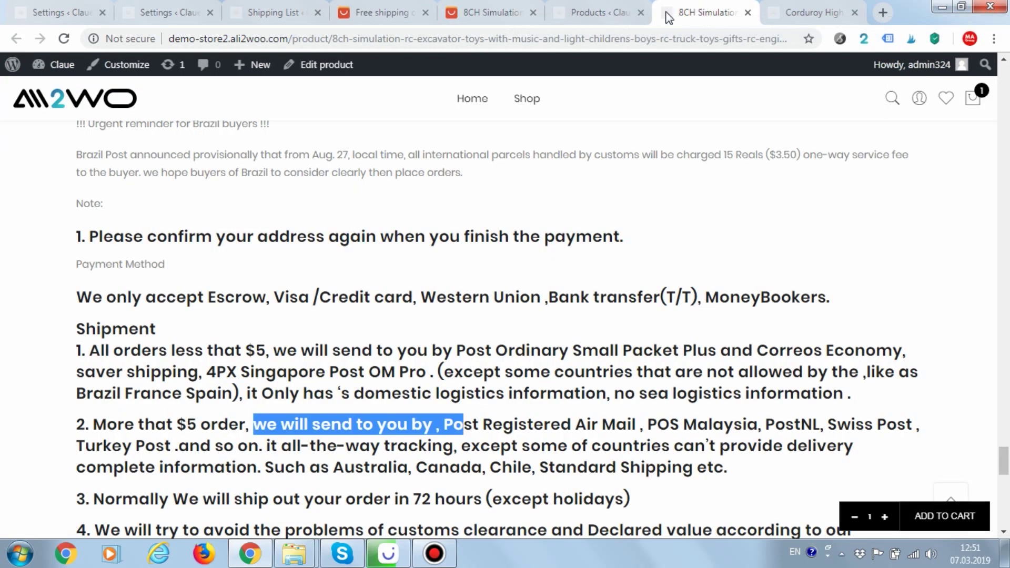
drag(1006, 462, 967, 115)
click(651, 231)
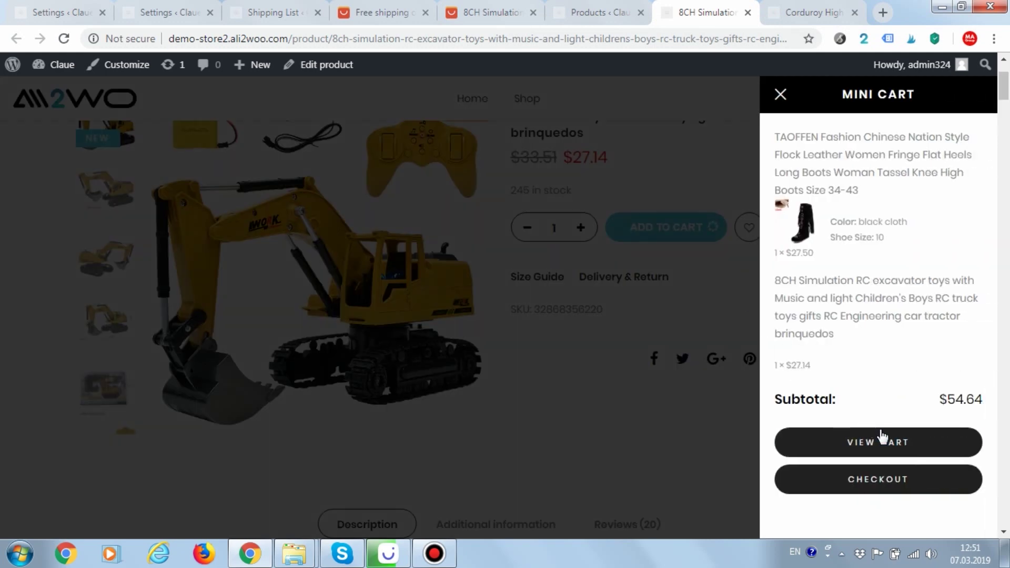
Step: On the cart page, check the boots' shipping method choices, which still list ePacket
click(878, 442)
scroll(436, 347, down, 3)
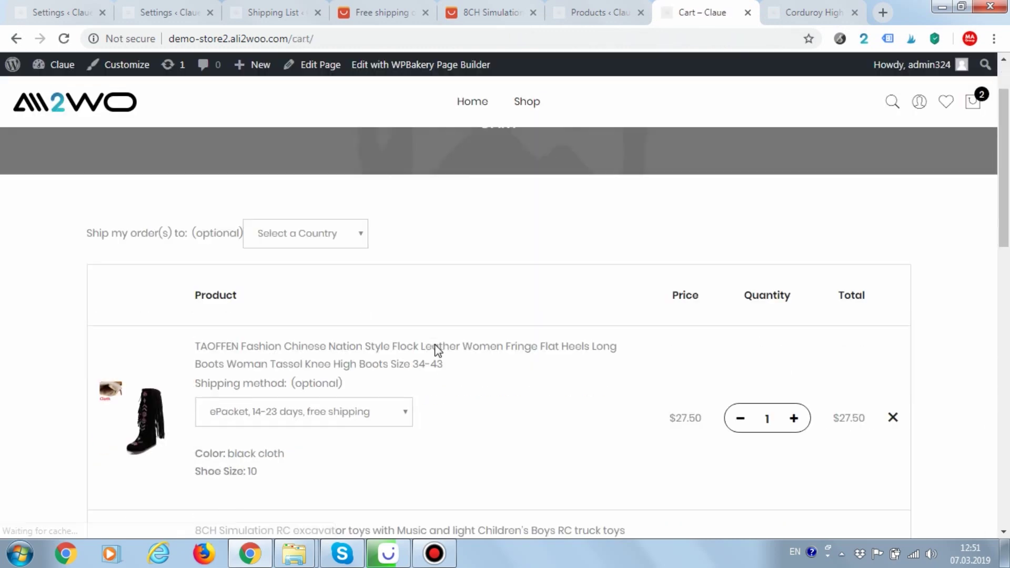
click(343, 339)
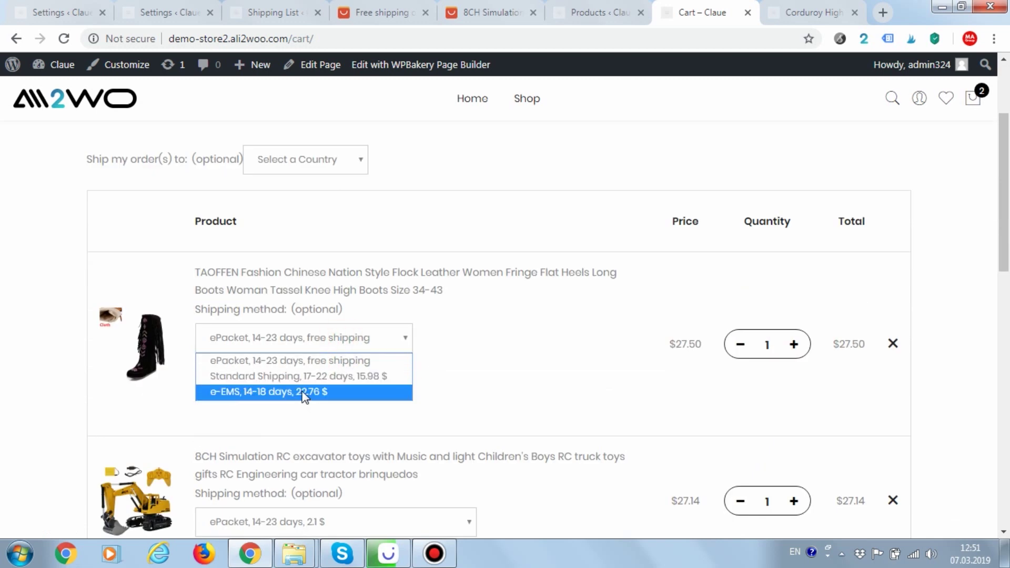
Step: Reload the Shipping List and show all eight shipping methods
click(273, 12)
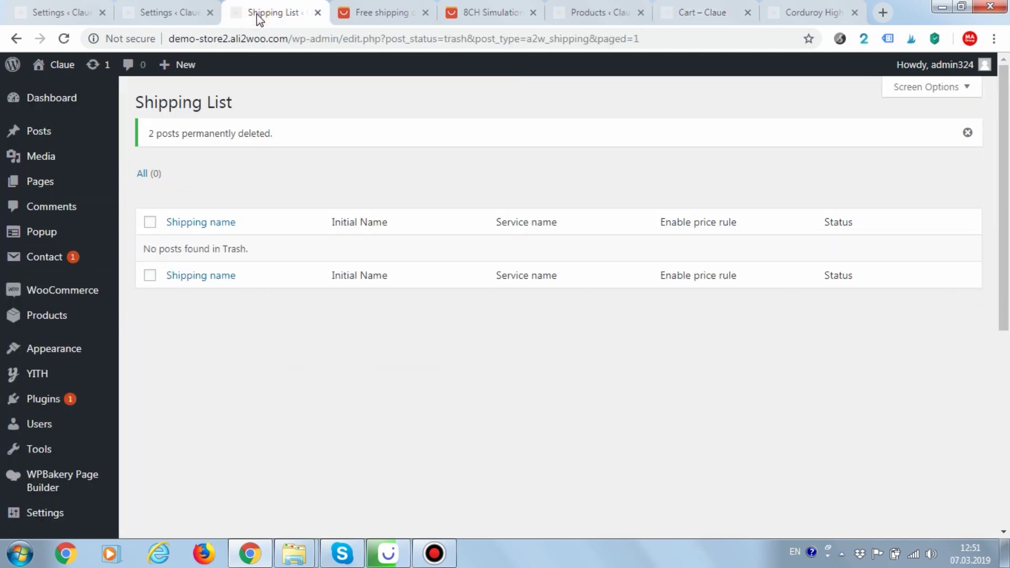
click(64, 38)
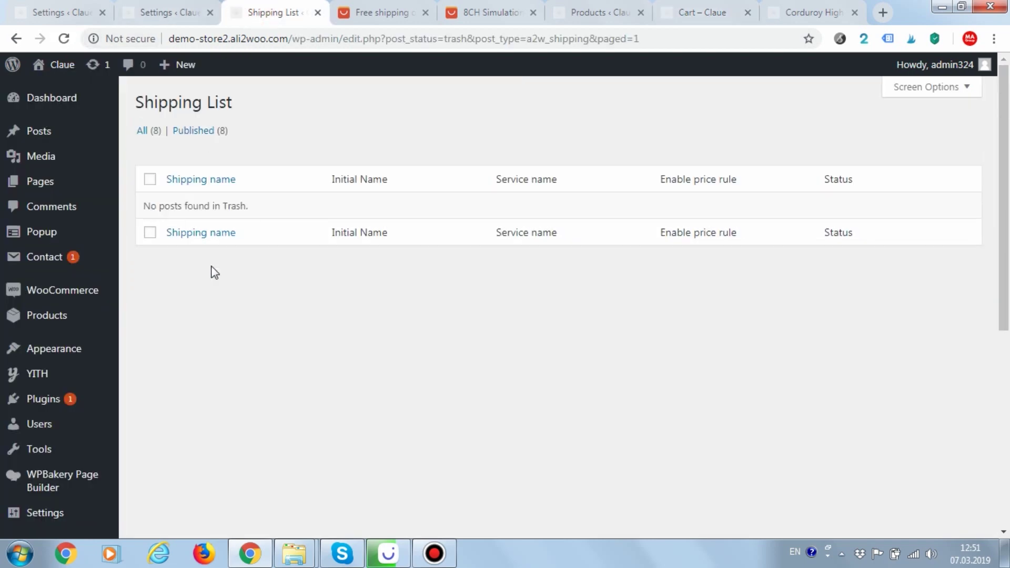
click(144, 131)
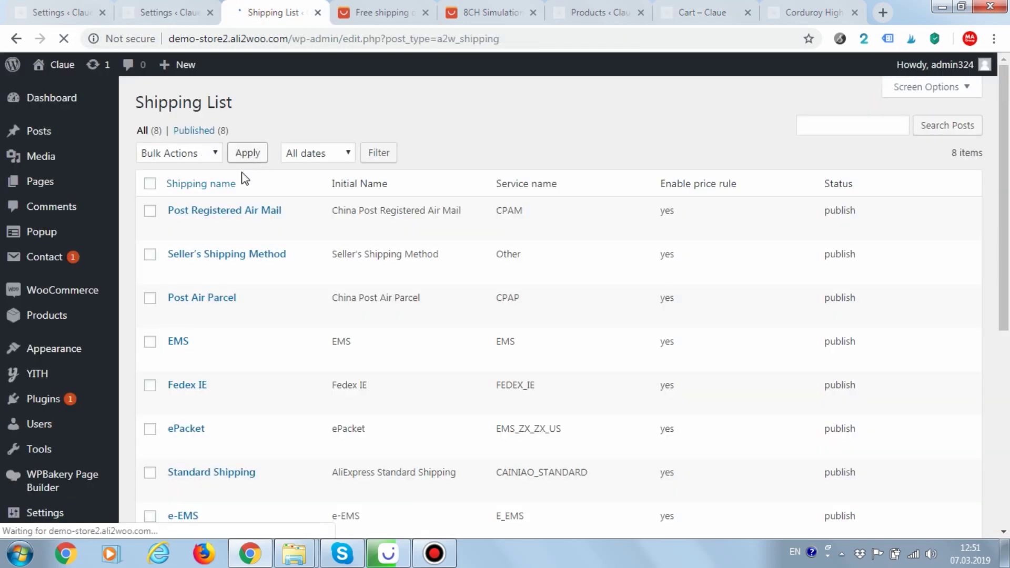
Step: Copy the initial name 'ePacket' from its row in the Shipping List
drag(336, 212, 460, 206)
click(558, 63)
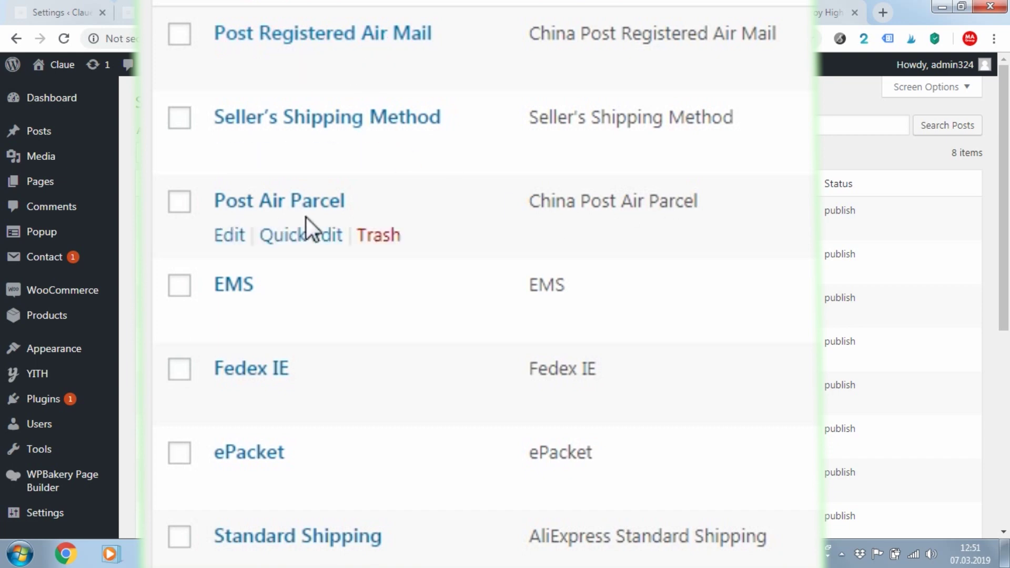
double_click(339, 428)
right_click(339, 428)
click(363, 440)
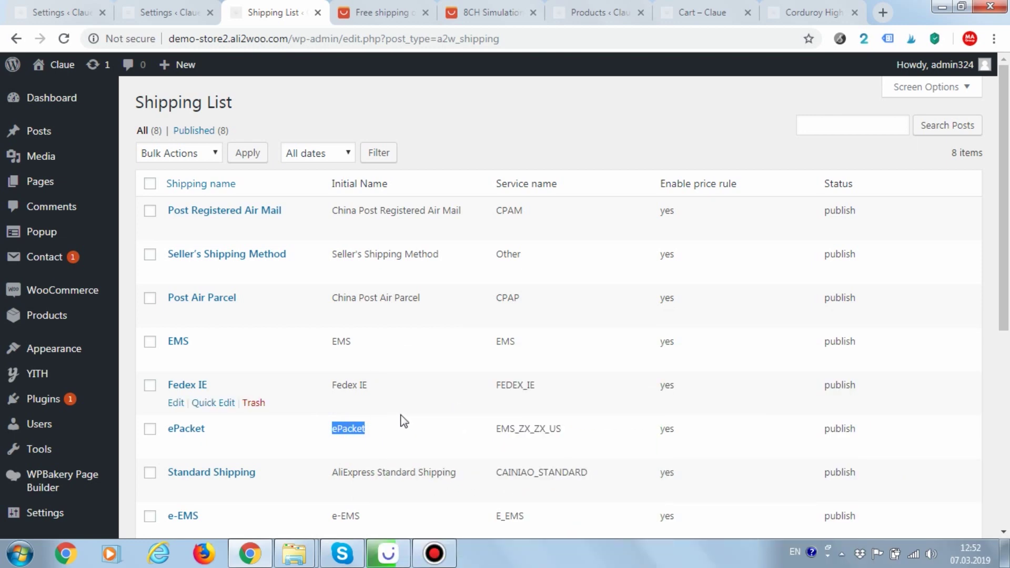
Step: Add a new phrase filter row for 'ePacket'
click(159, 15)
click(66, 13)
click(62, 38)
scroll(179, 357, down, 3)
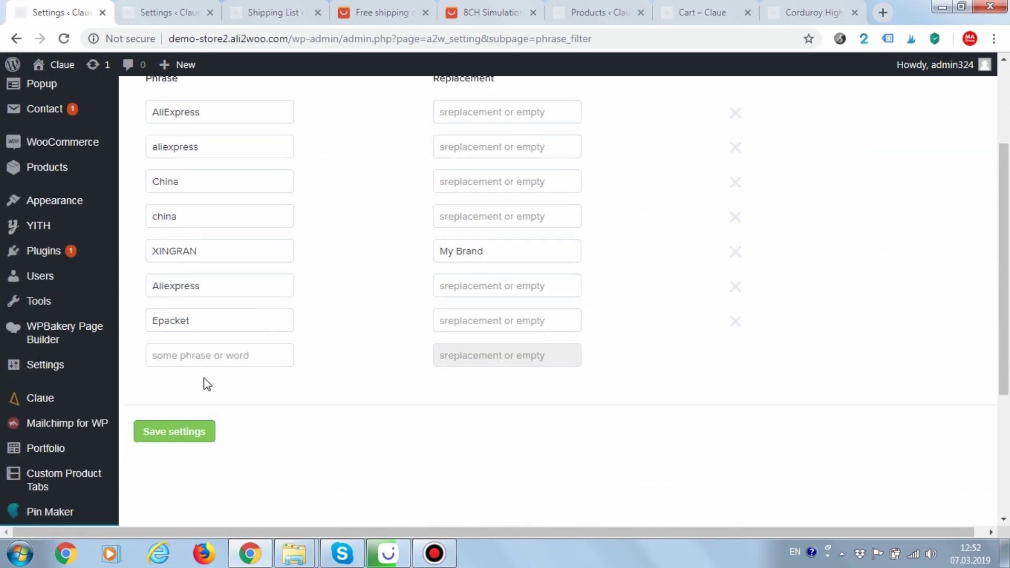
click(178, 354)
key(ctrl+v)
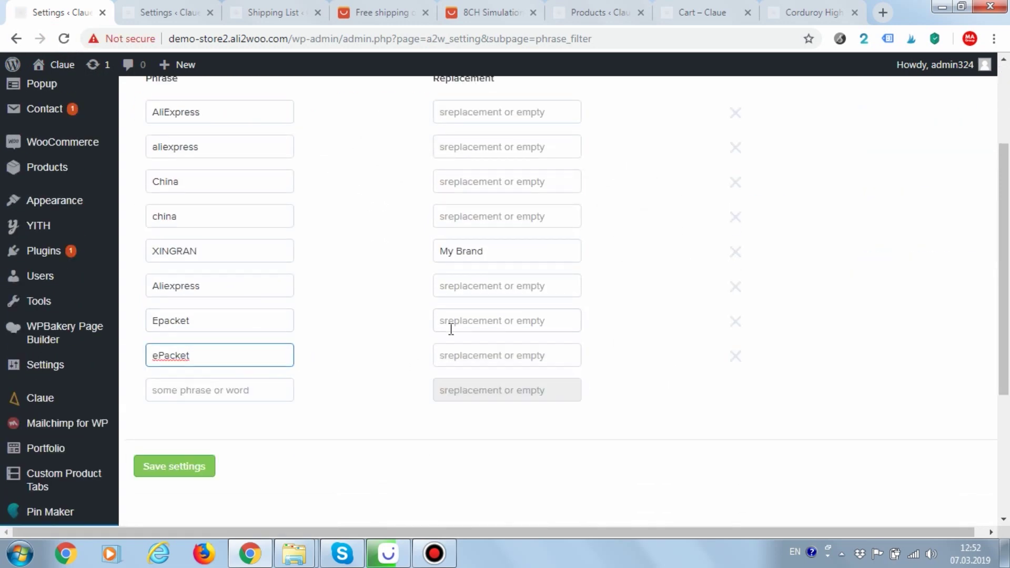
Step: Give the ePacket phrase the replacement 'Fast Delivery', copied from the Epacket row, and save the settings
click(457, 321)
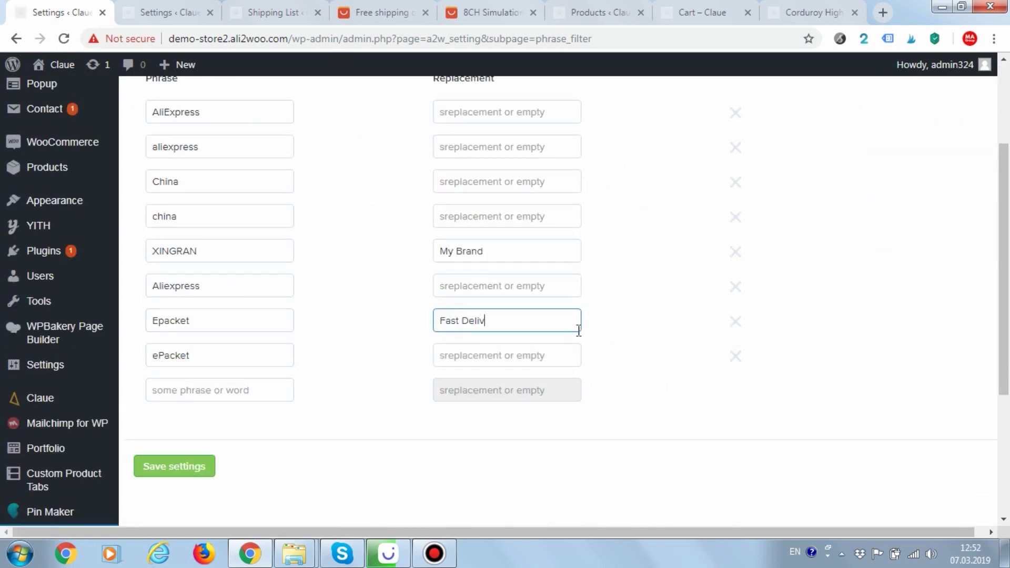
drag(578, 330, 395, 312)
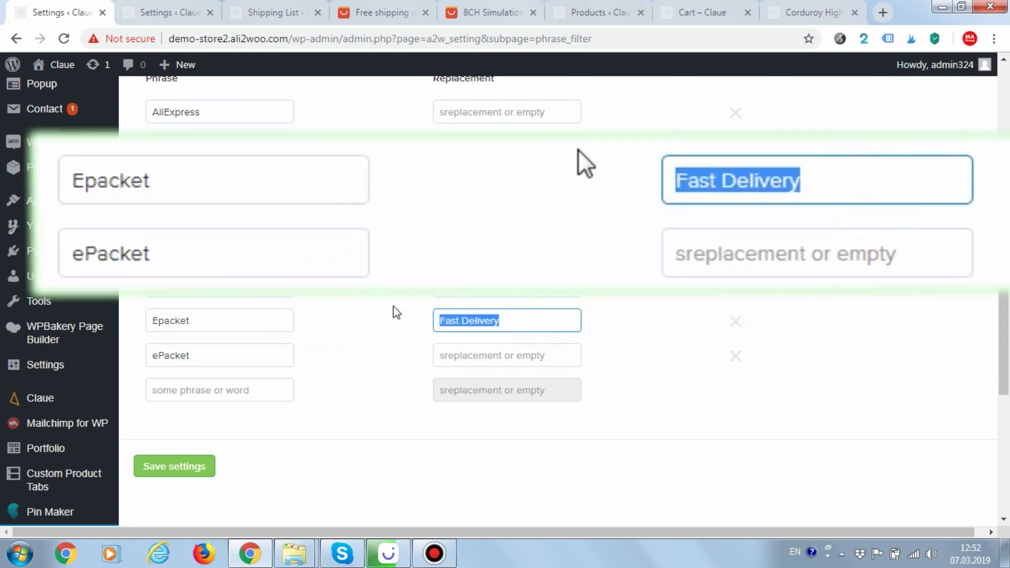
key(ctrl+c)
click(451, 351)
key(ctrl+v)
click(621, 368)
click(199, 467)
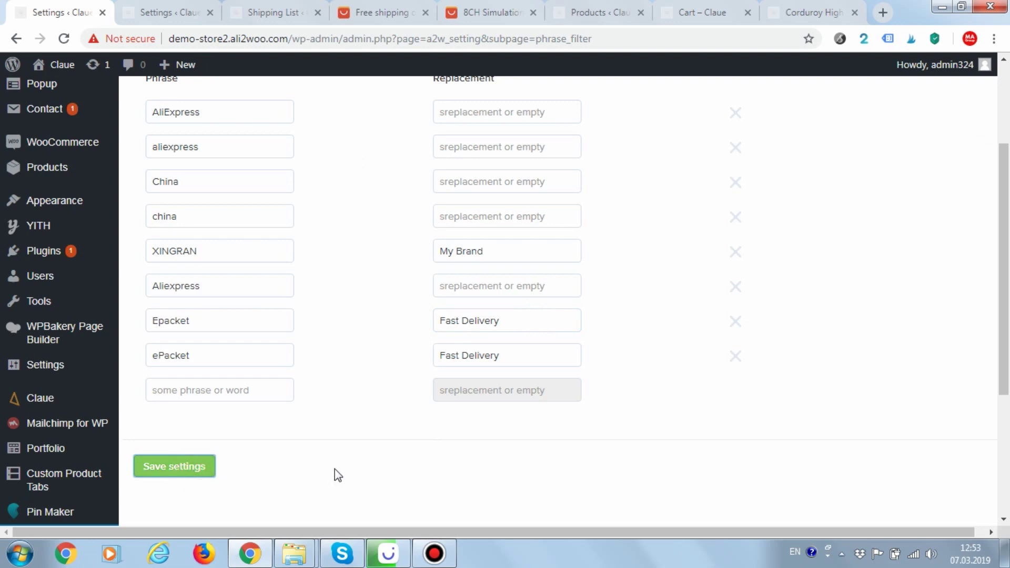
Step: Apply the phrase filters to products and reviews across both the shop and the import list
scroll(673, 342, up, 3)
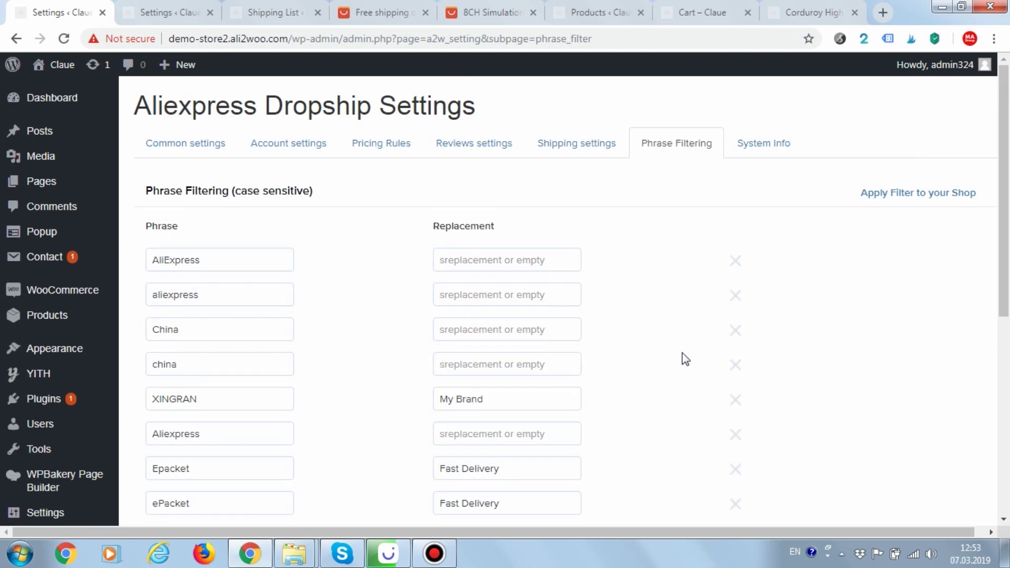
click(898, 196)
click(420, 226)
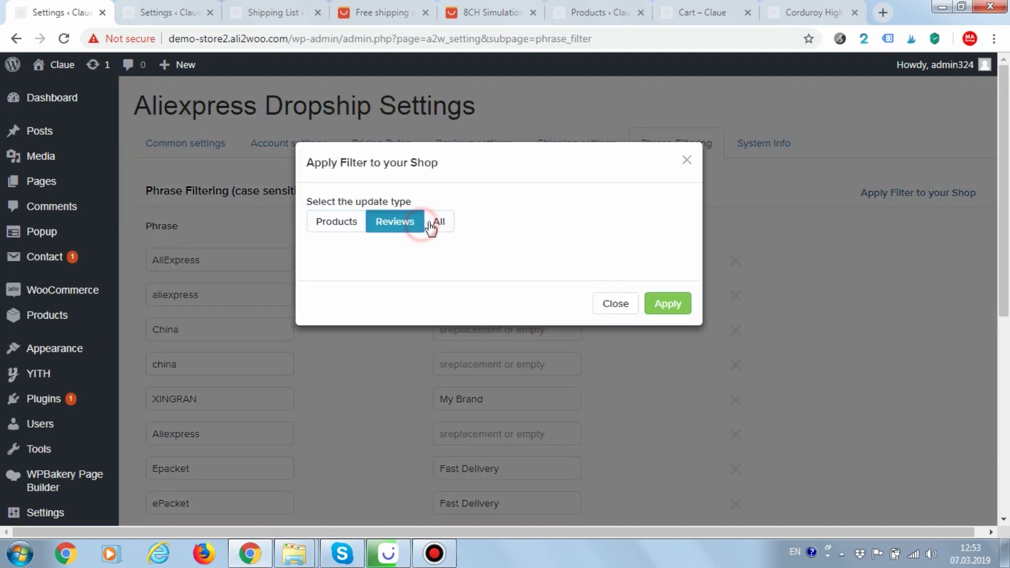
click(437, 222)
click(484, 283)
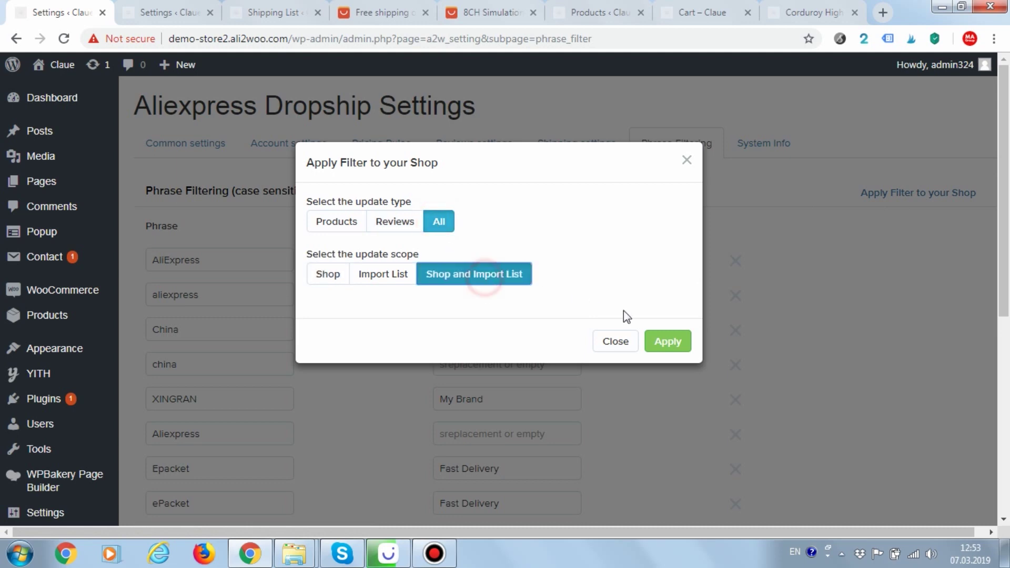
click(668, 342)
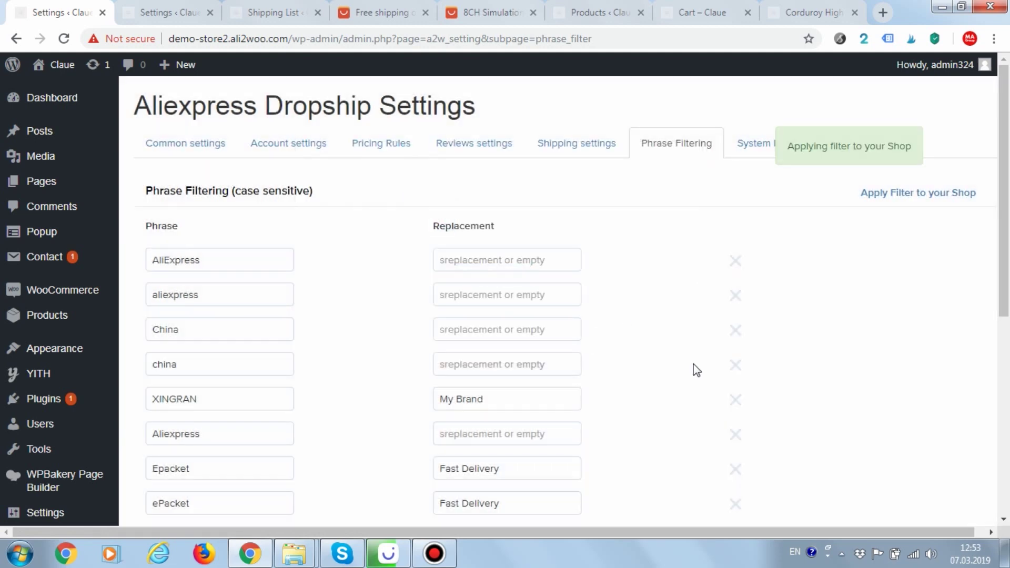
click(178, 8)
Step: Move all eight shipping methods to the Trash, starting with Standard Shipping
click(252, 10)
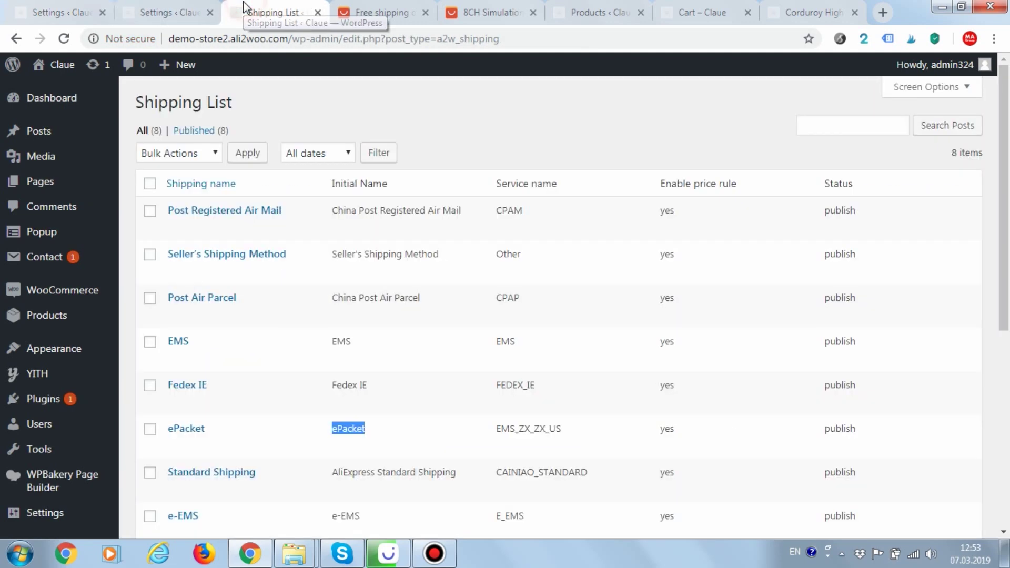
click(63, 38)
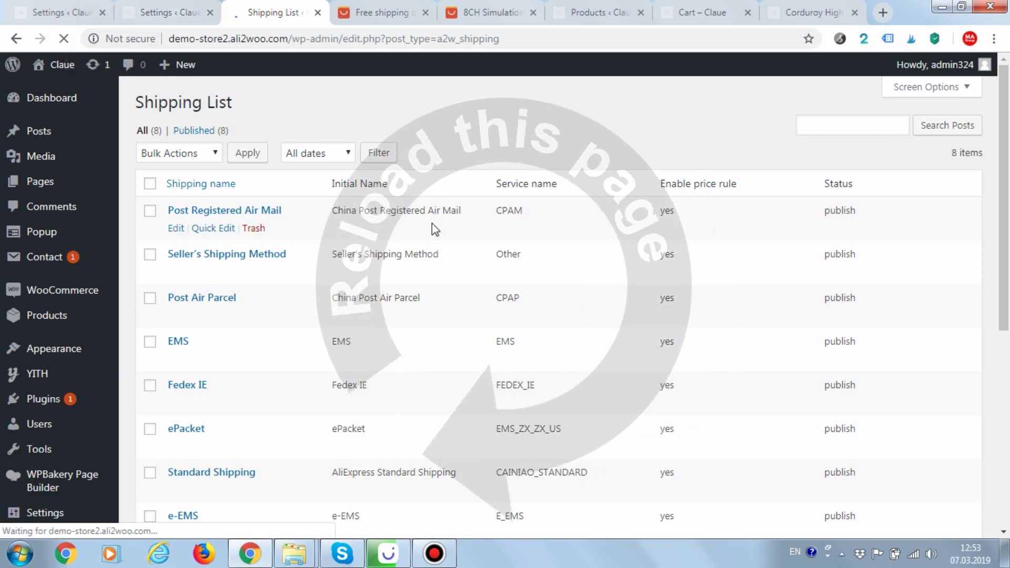
scroll(405, 351, down, 1)
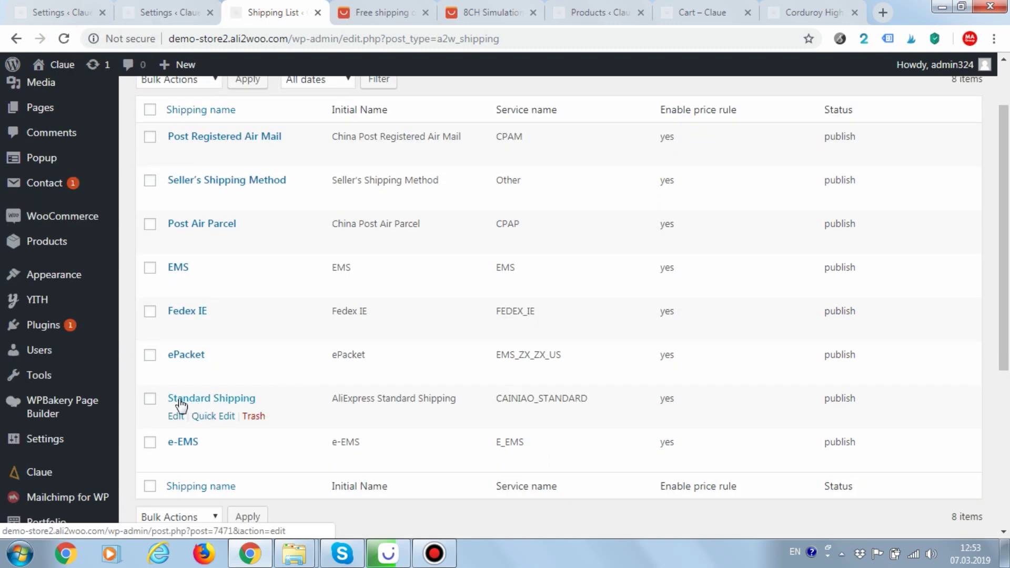
click(150, 398)
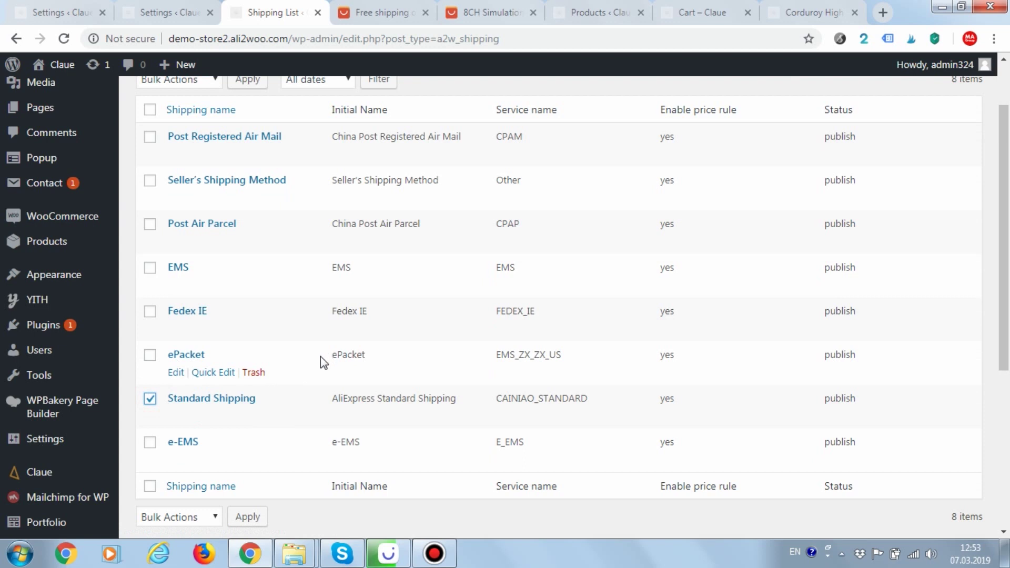
scroll(316, 365, up, 1)
click(162, 152)
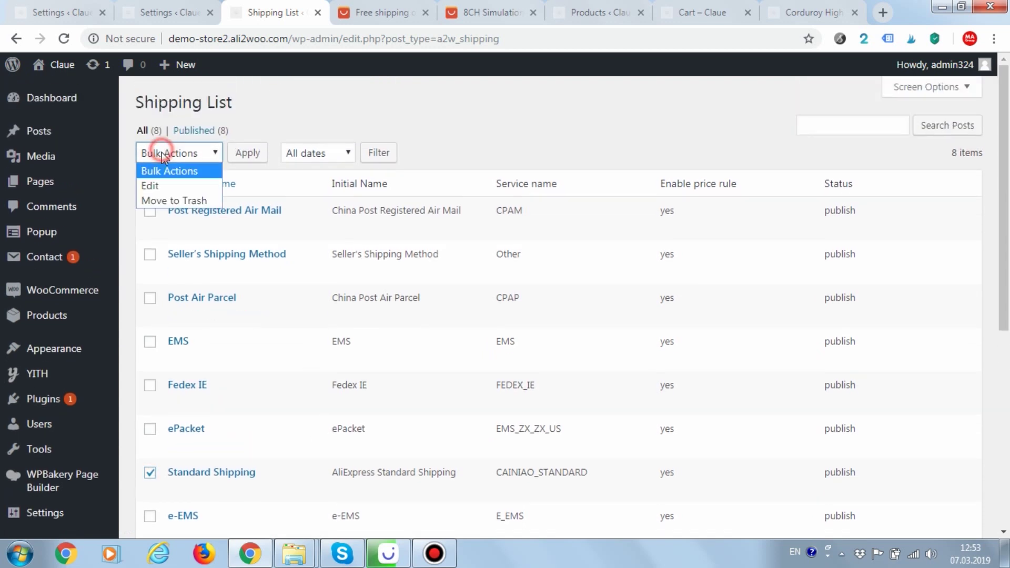
click(175, 200)
click(247, 153)
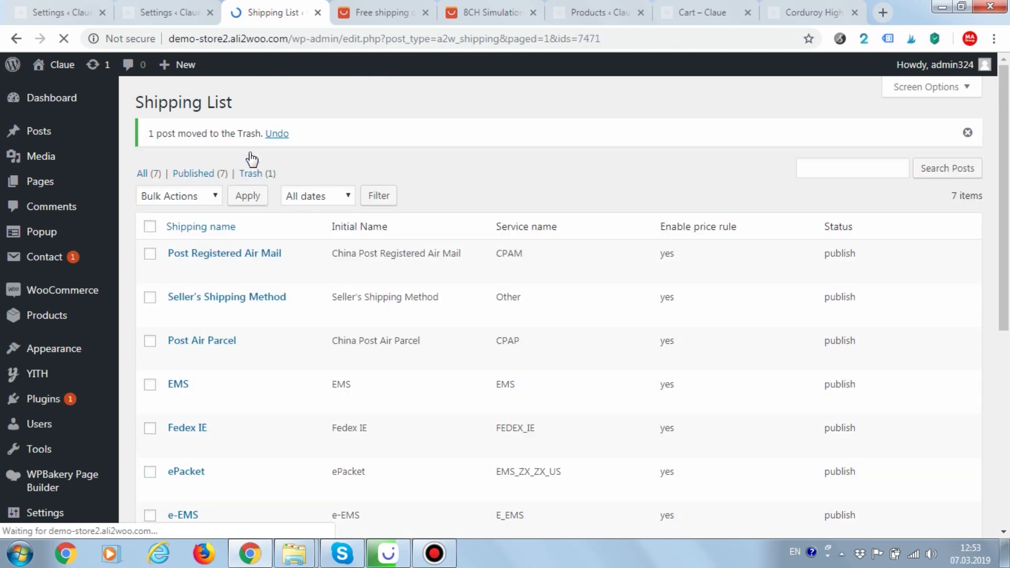
click(152, 228)
click(158, 198)
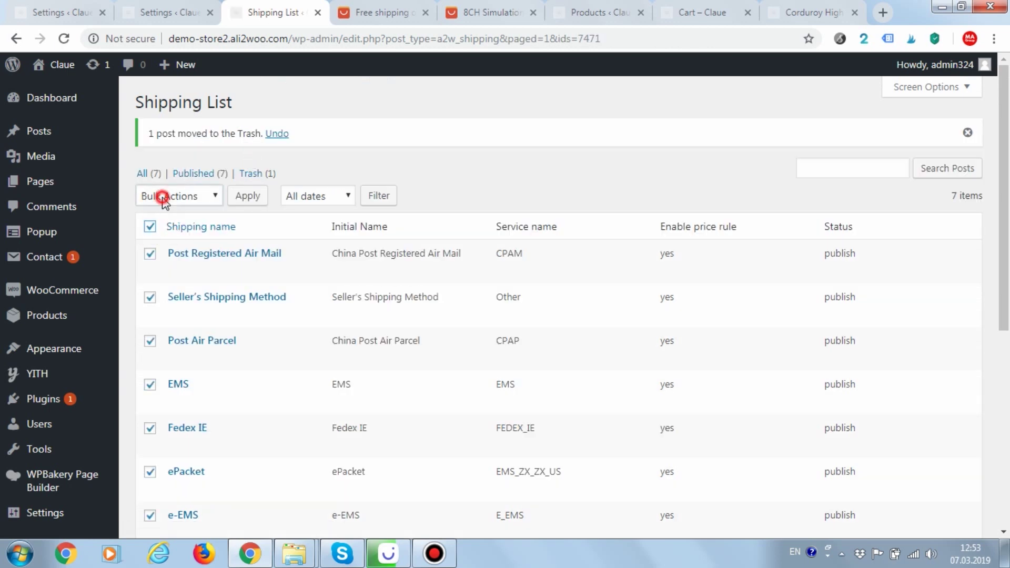
click(169, 241)
click(249, 197)
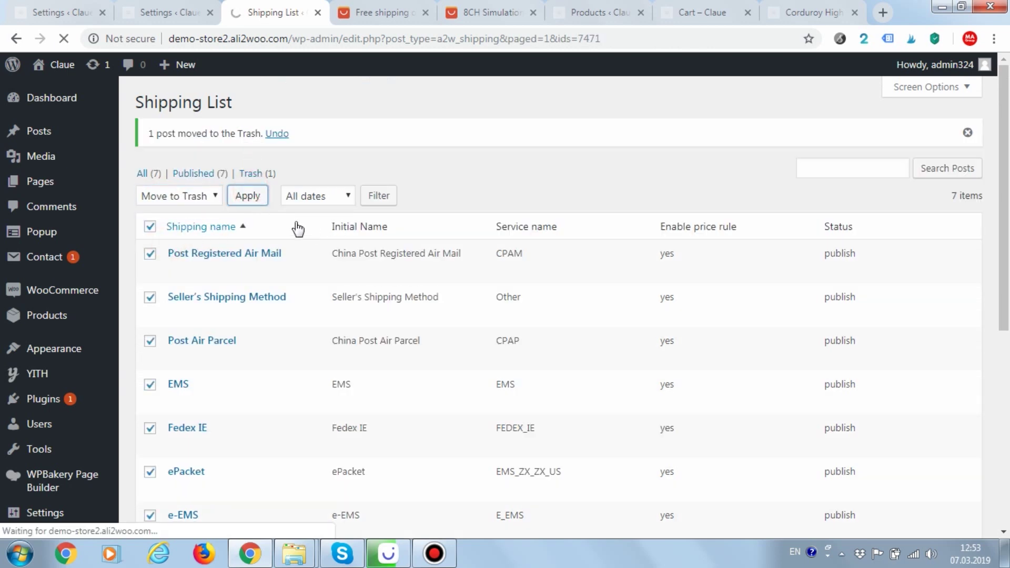
Step: Permanently delete the eight trashed shipping methods
click(183, 175)
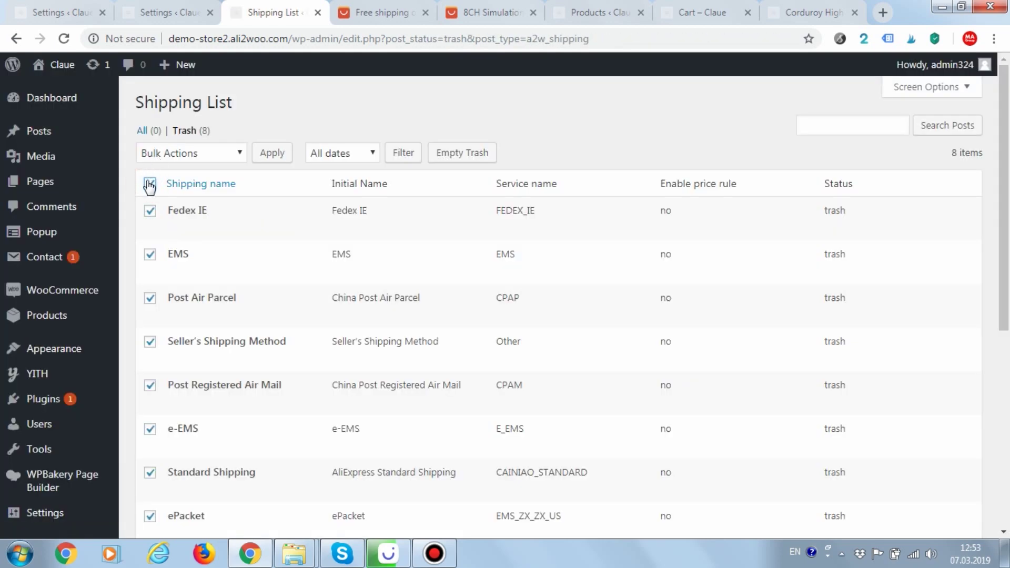
click(152, 152)
click(163, 195)
click(272, 151)
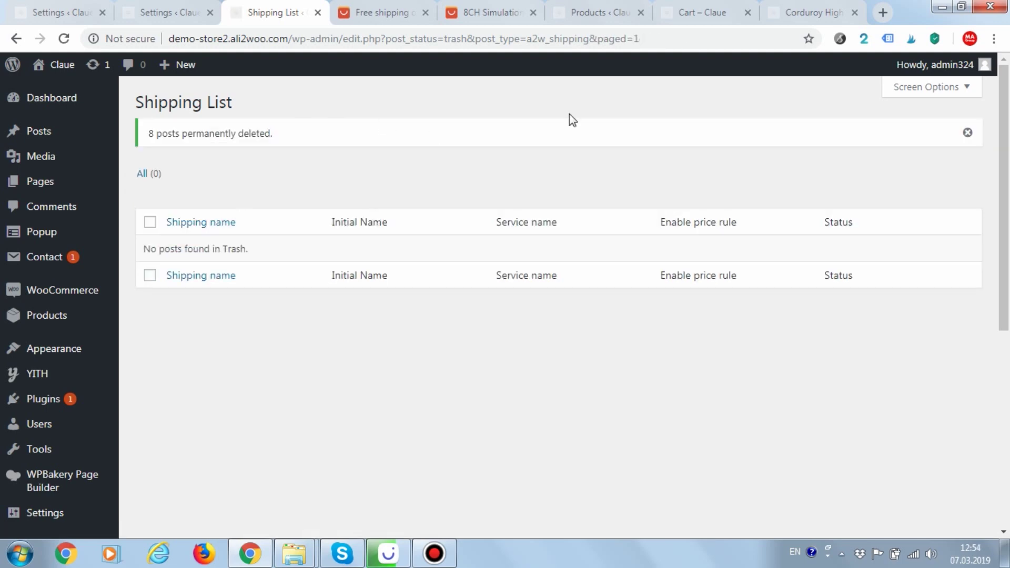
click(633, 10)
Step: Reload the cart and confirm the first product's shipping choices now read Fast Delivery
click(715, 7)
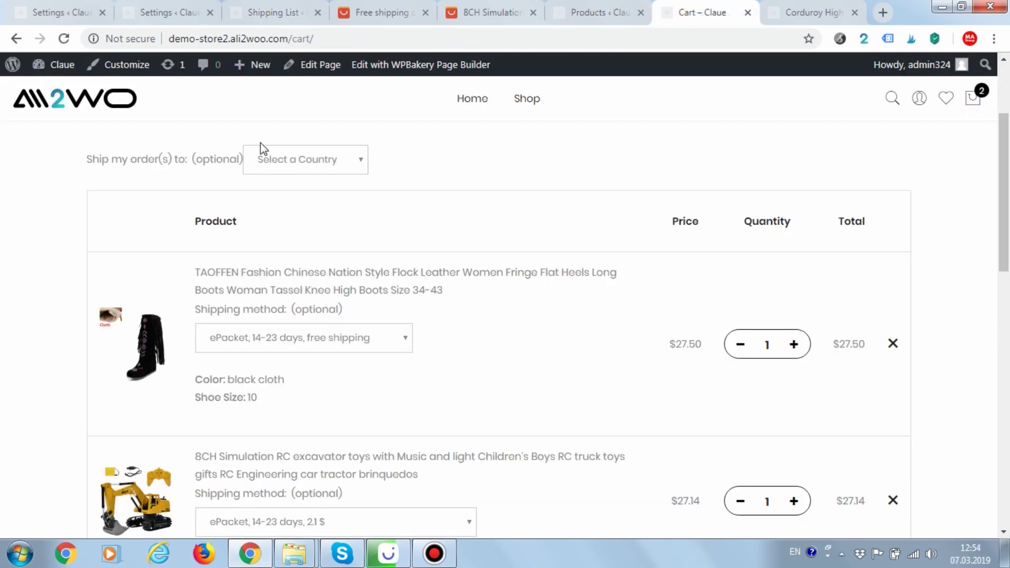
scroll(342, 148, down, 2)
click(64, 39)
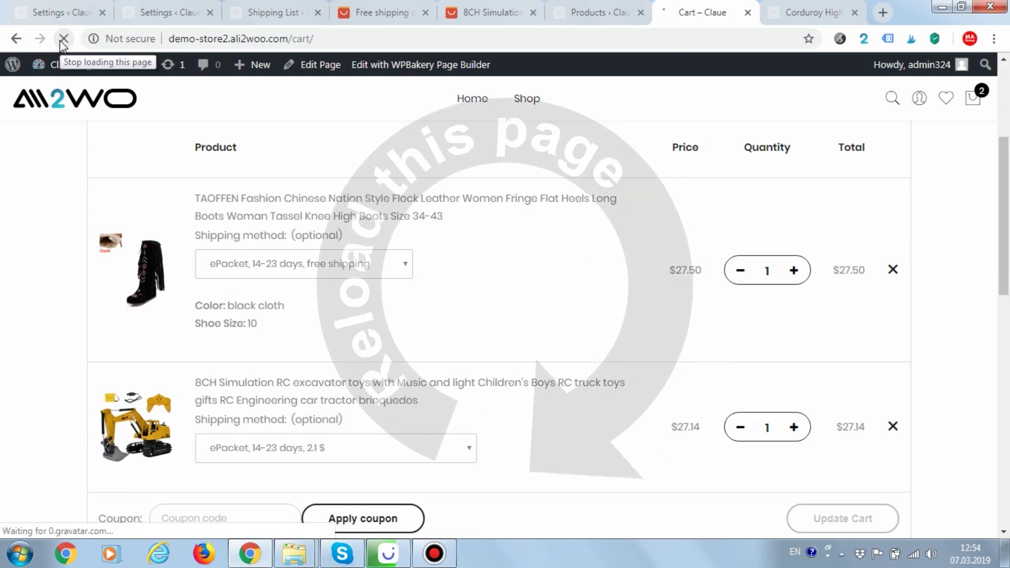
click(313, 266)
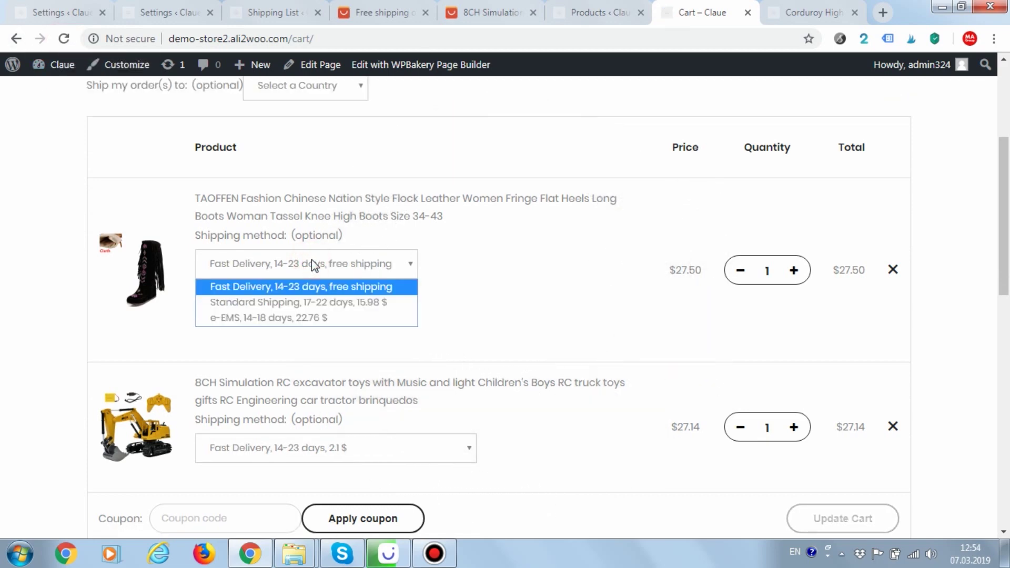
Step: Reload the Shipping List and view the 8 published methods, now including Fast Delivery
click(154, 8)
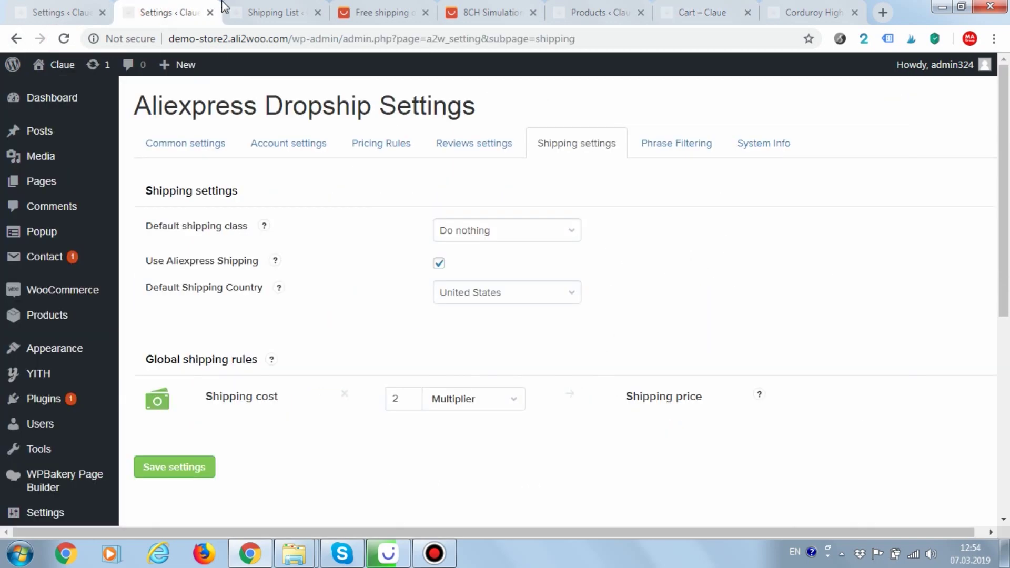
click(239, 6)
click(64, 39)
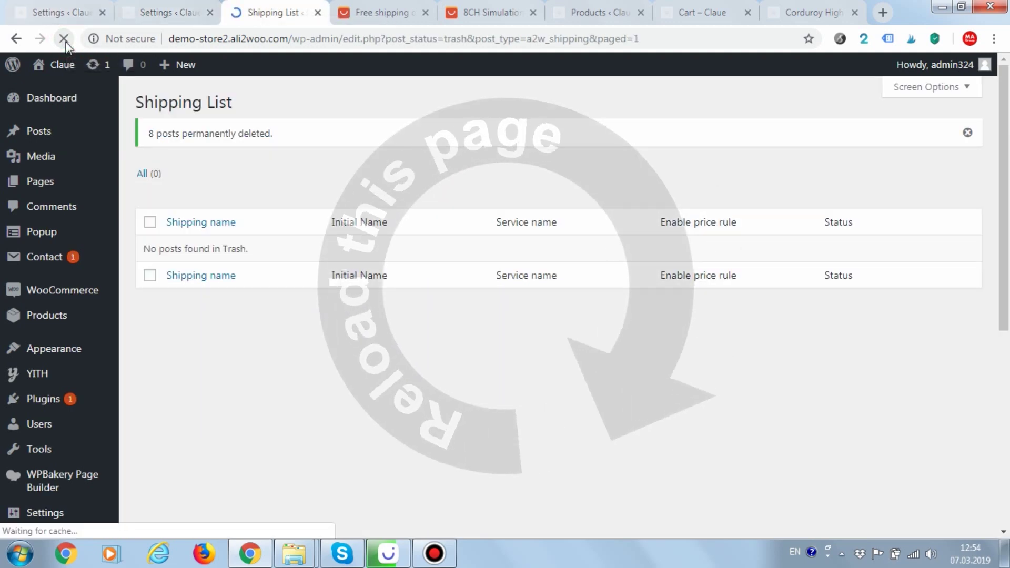
click(193, 131)
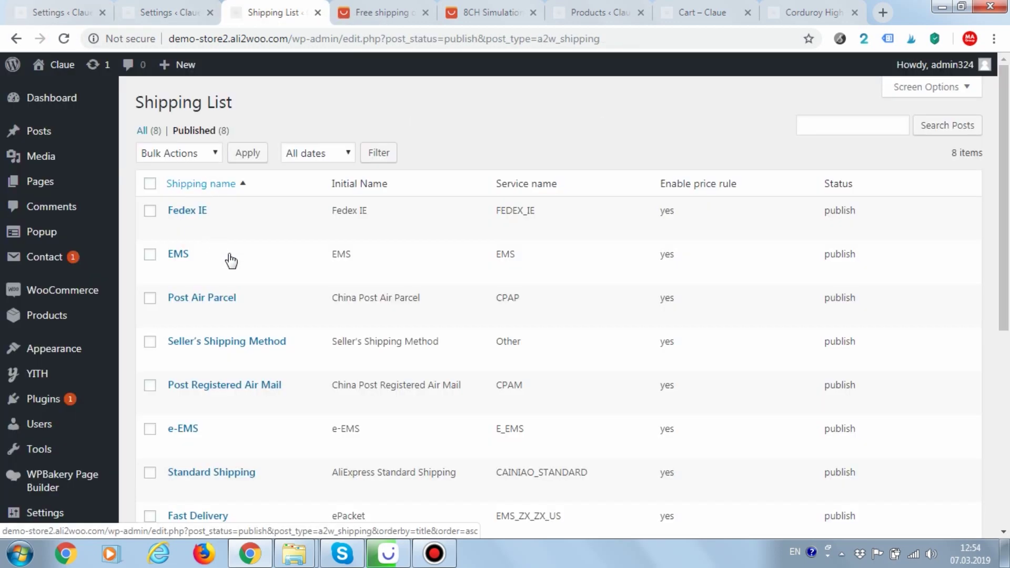
scroll(249, 273, down, 1)
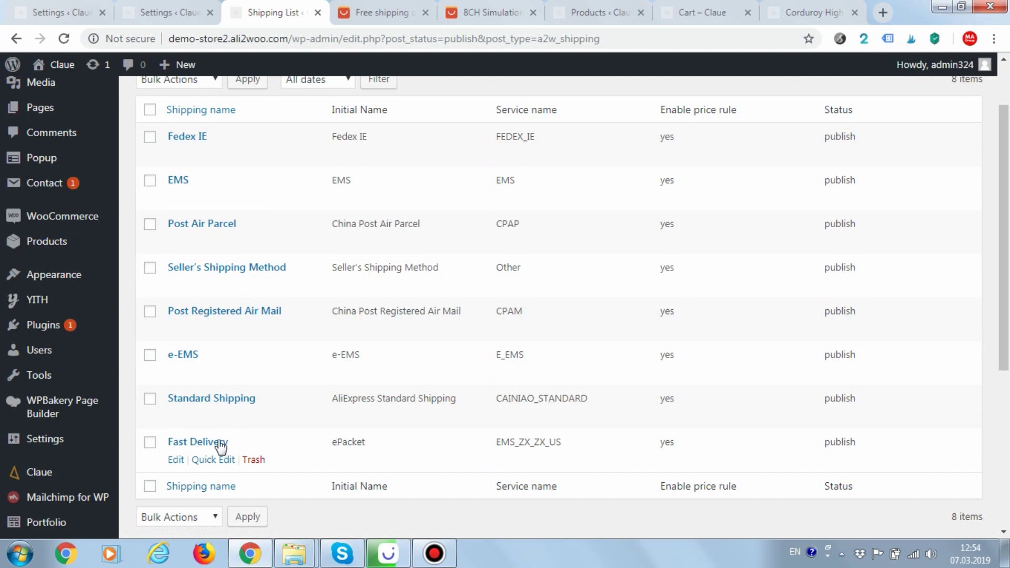